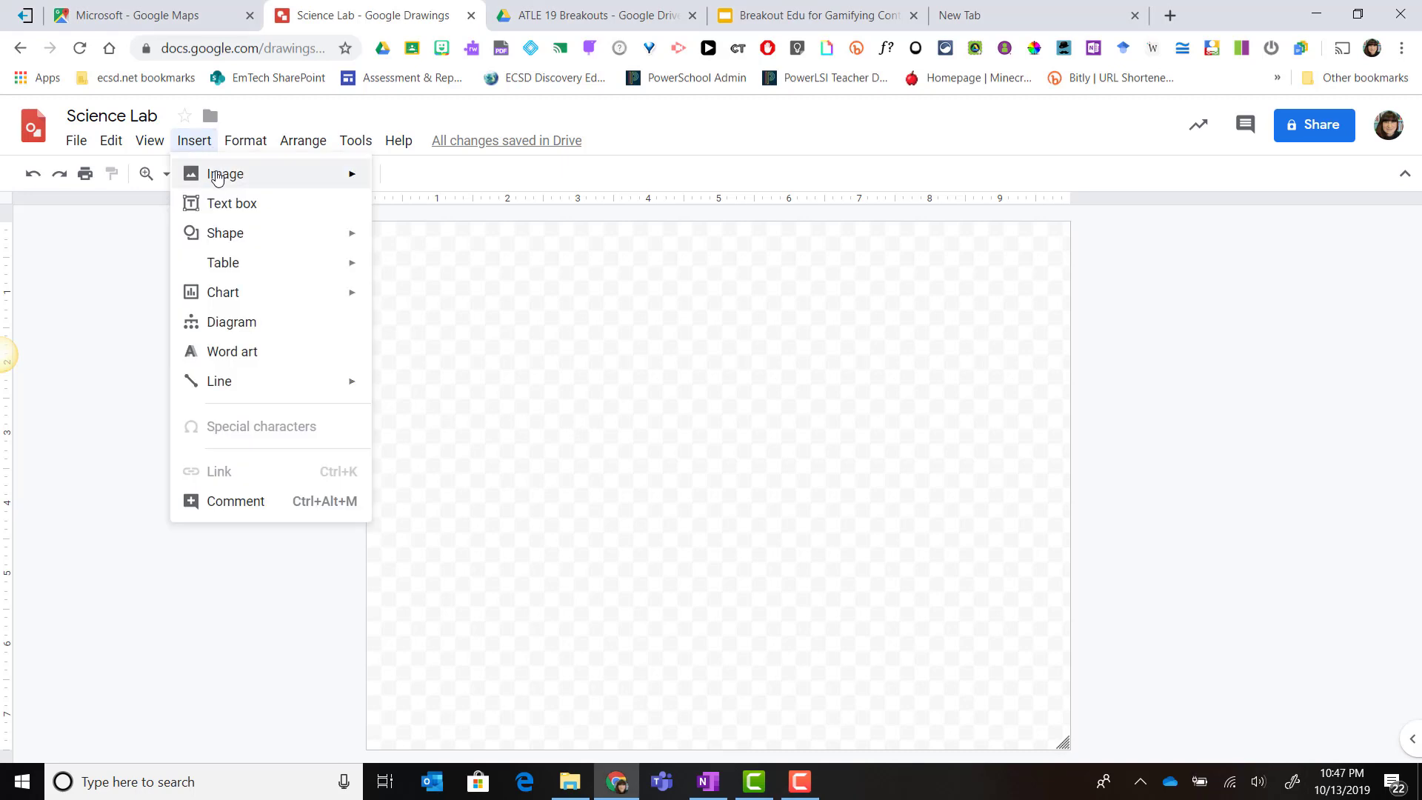
Search web images for 'science lab' and select the scientist-with-test-tubes illustration.
{"action": "mouse_move", "coordinate": [217, 182]}
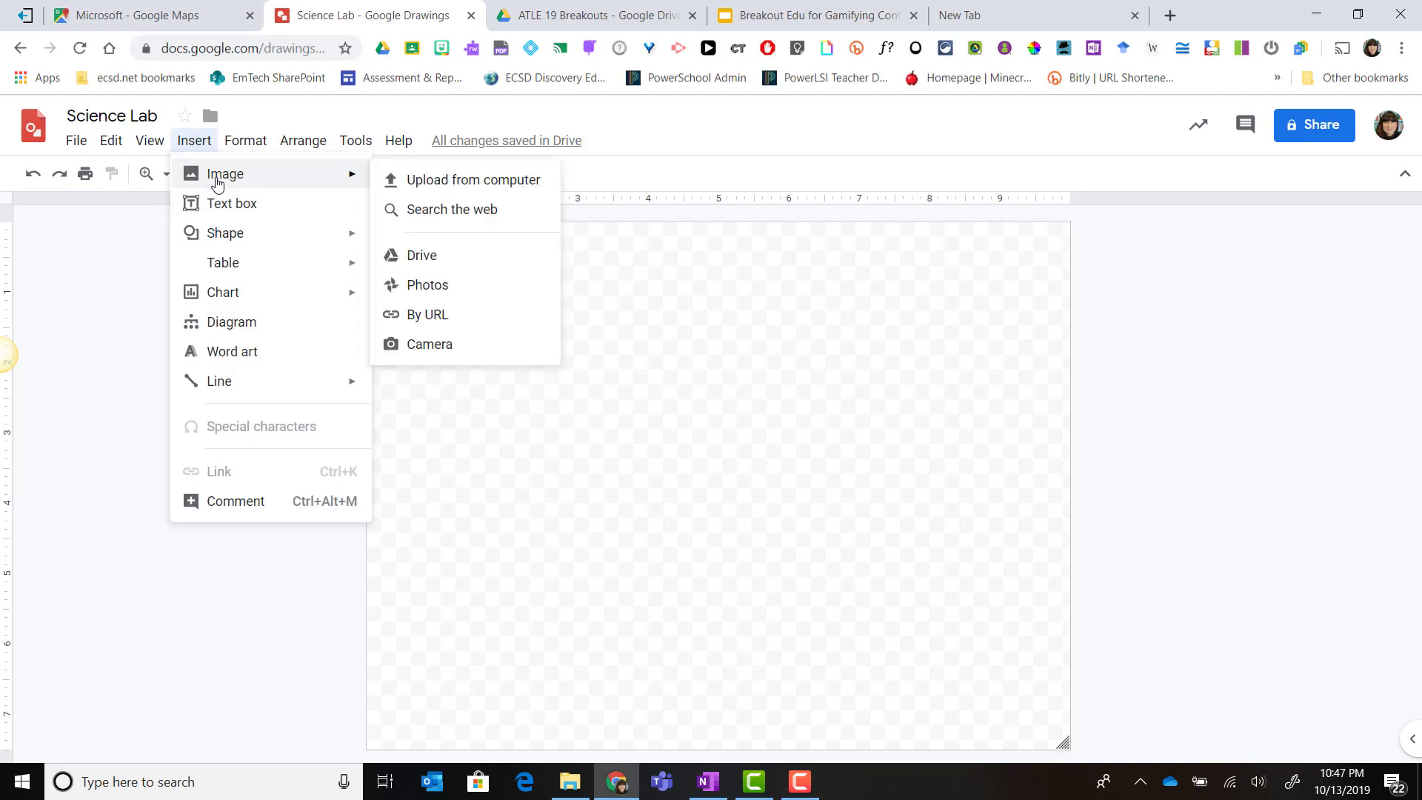
{"action": "left_click", "coordinate": [450, 210]}
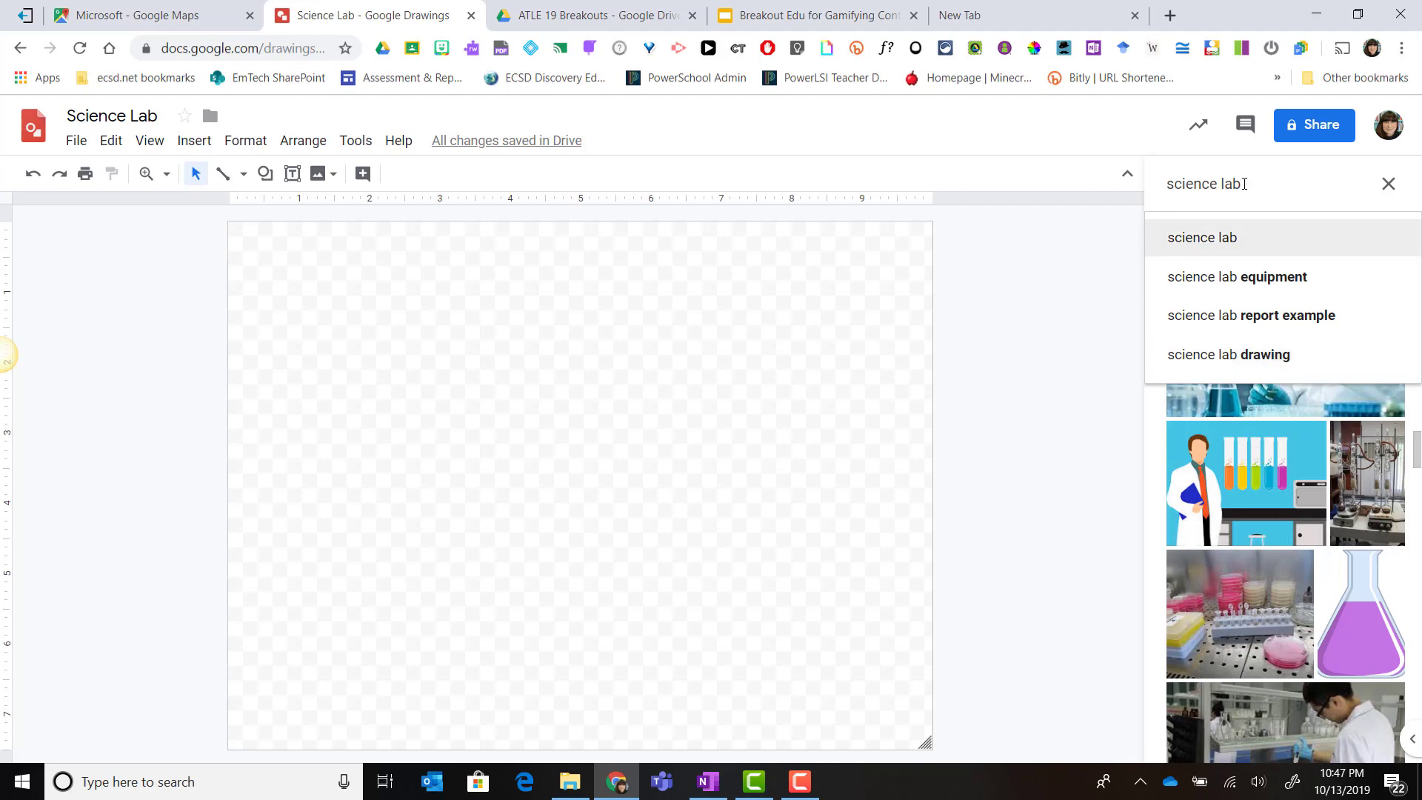
{"action": "key", "text": "Return"}
{"action": "scroll", "coordinate": [1282, 442], "scroll_direction": "down", "scroll_amount": 10}
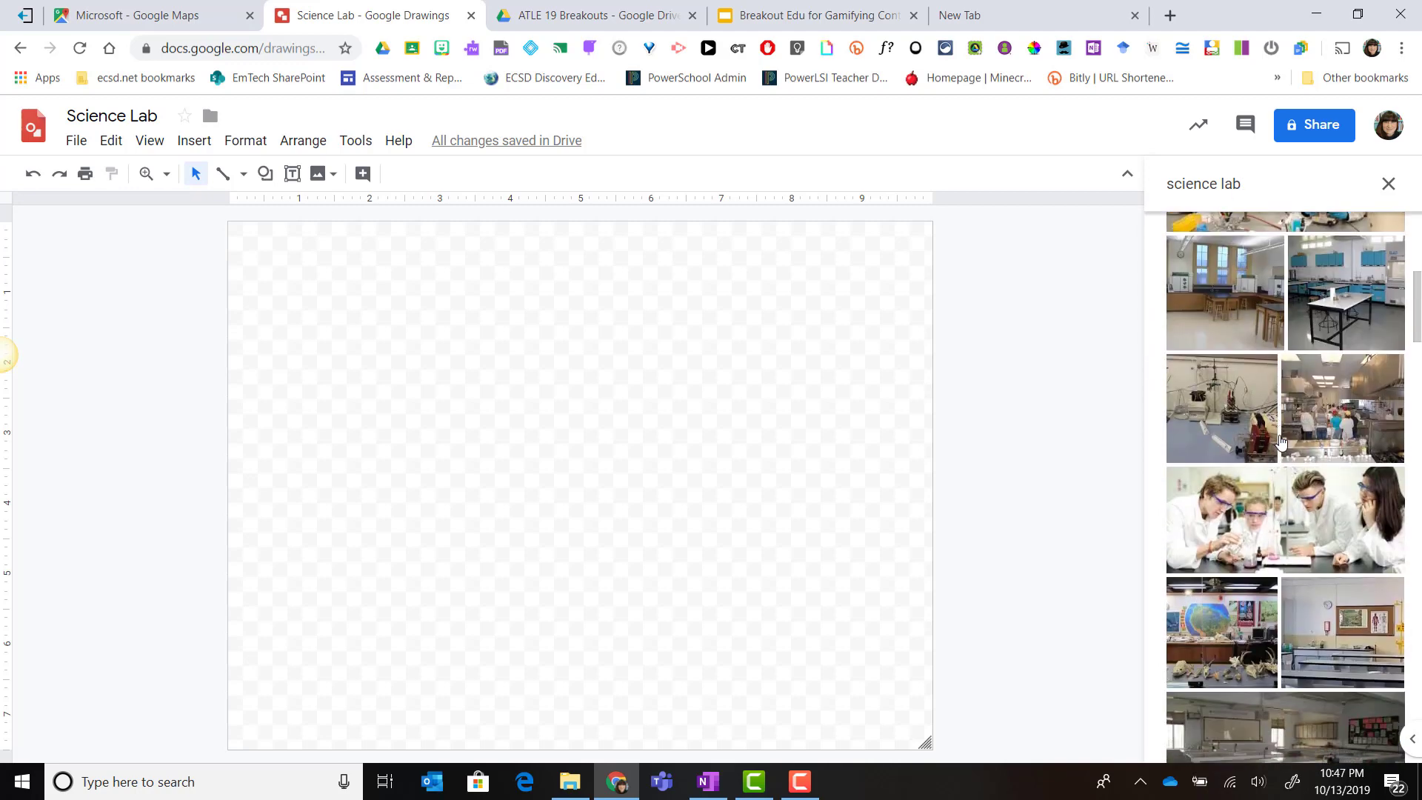
{"action": "scroll", "coordinate": [1282, 442], "scroll_direction": "down", "scroll_amount": 8}
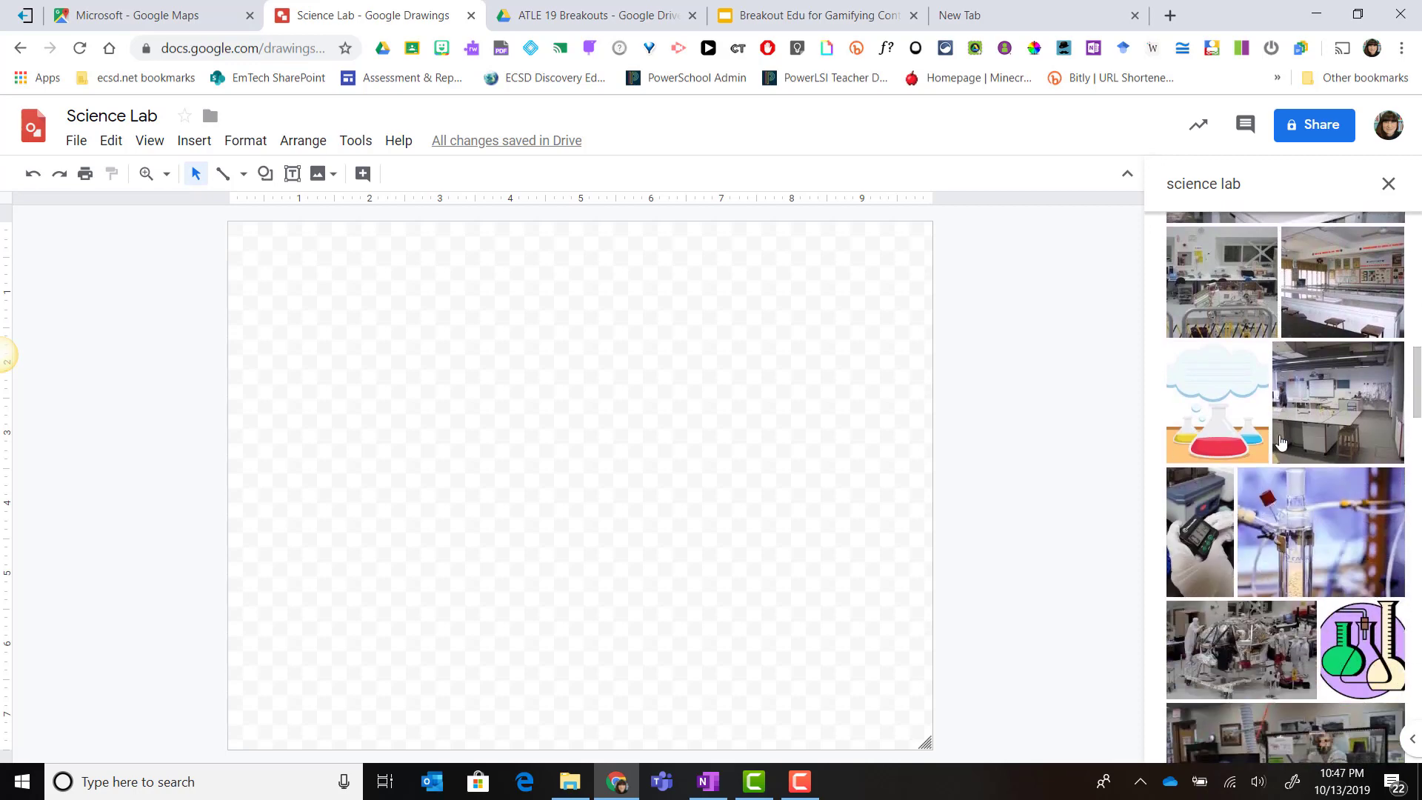
{"action": "scroll", "coordinate": [1282, 442], "scroll_direction": "down", "scroll_amount": 4}
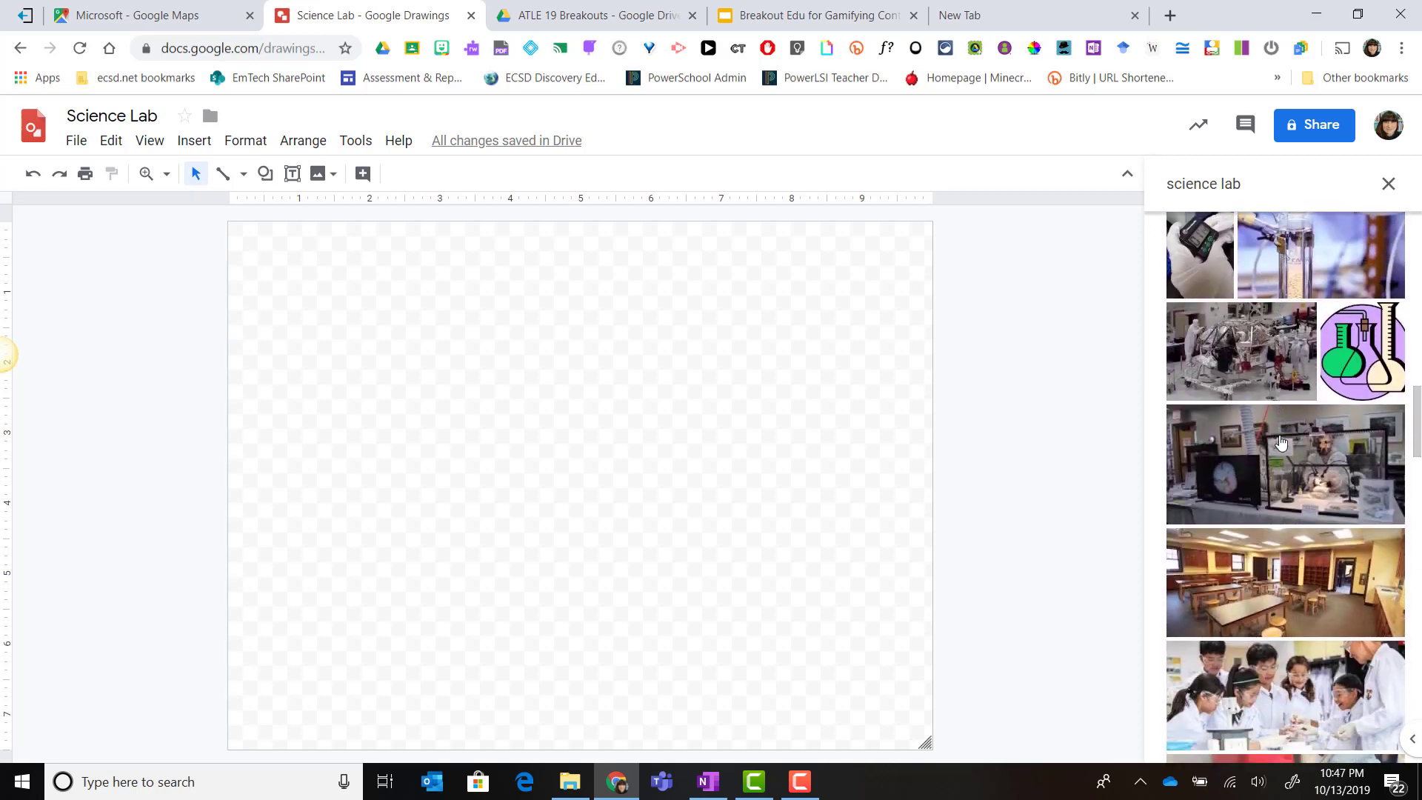
{"action": "scroll", "coordinate": [1282, 442], "scroll_direction": "down", "scroll_amount": 2}
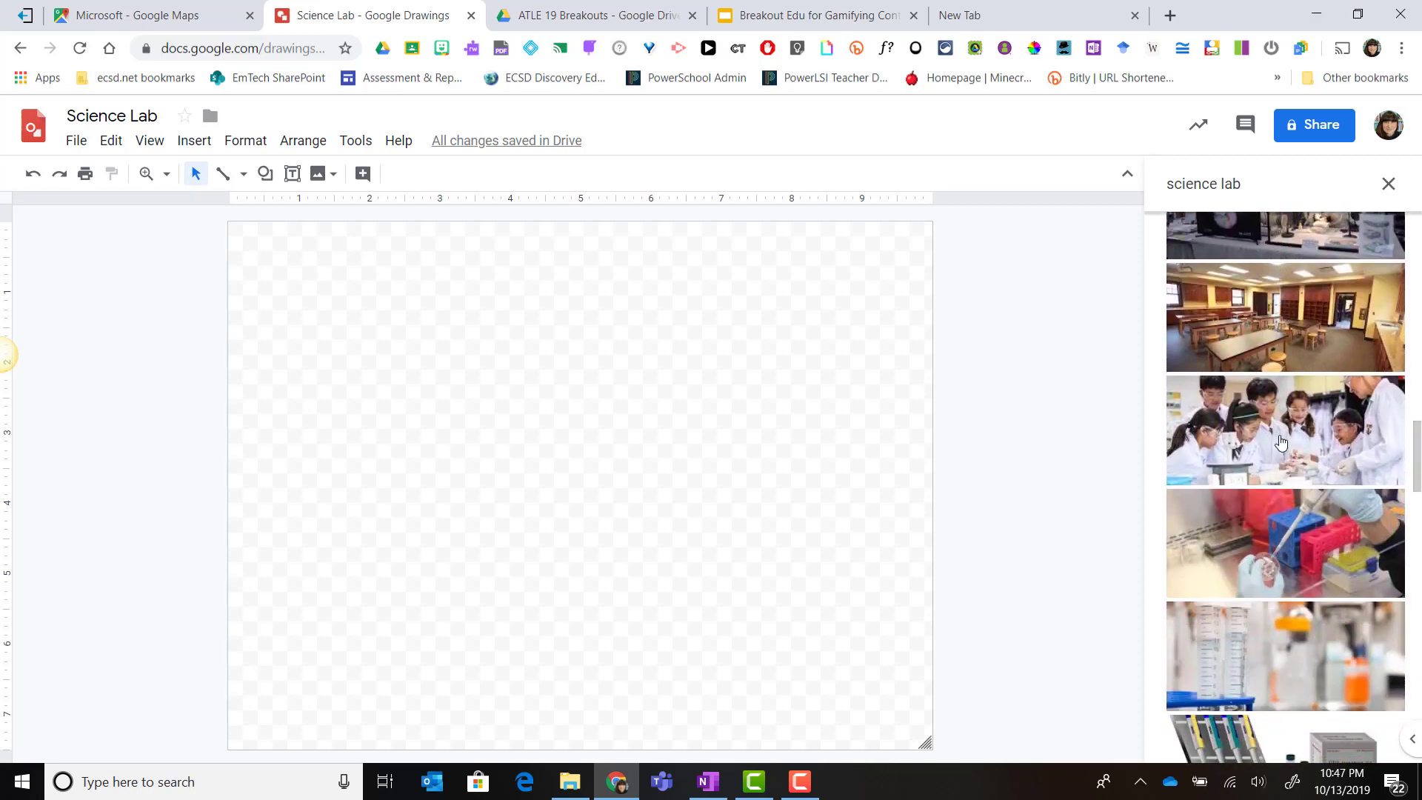
{"action": "scroll", "coordinate": [1281, 442], "scroll_direction": "down", "scroll_amount": 5}
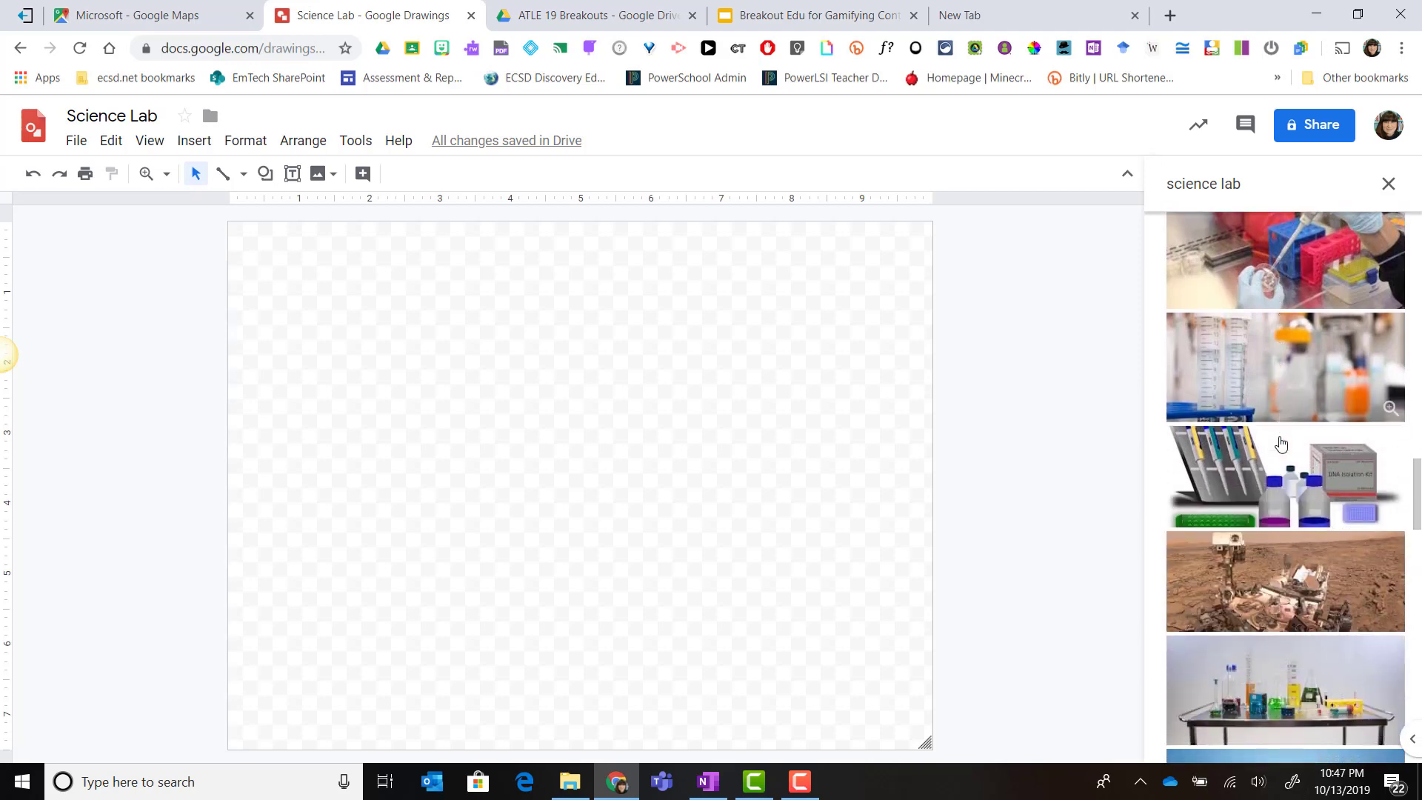
{"action": "scroll", "coordinate": [1281, 442], "scroll_direction": "down", "scroll_amount": 6}
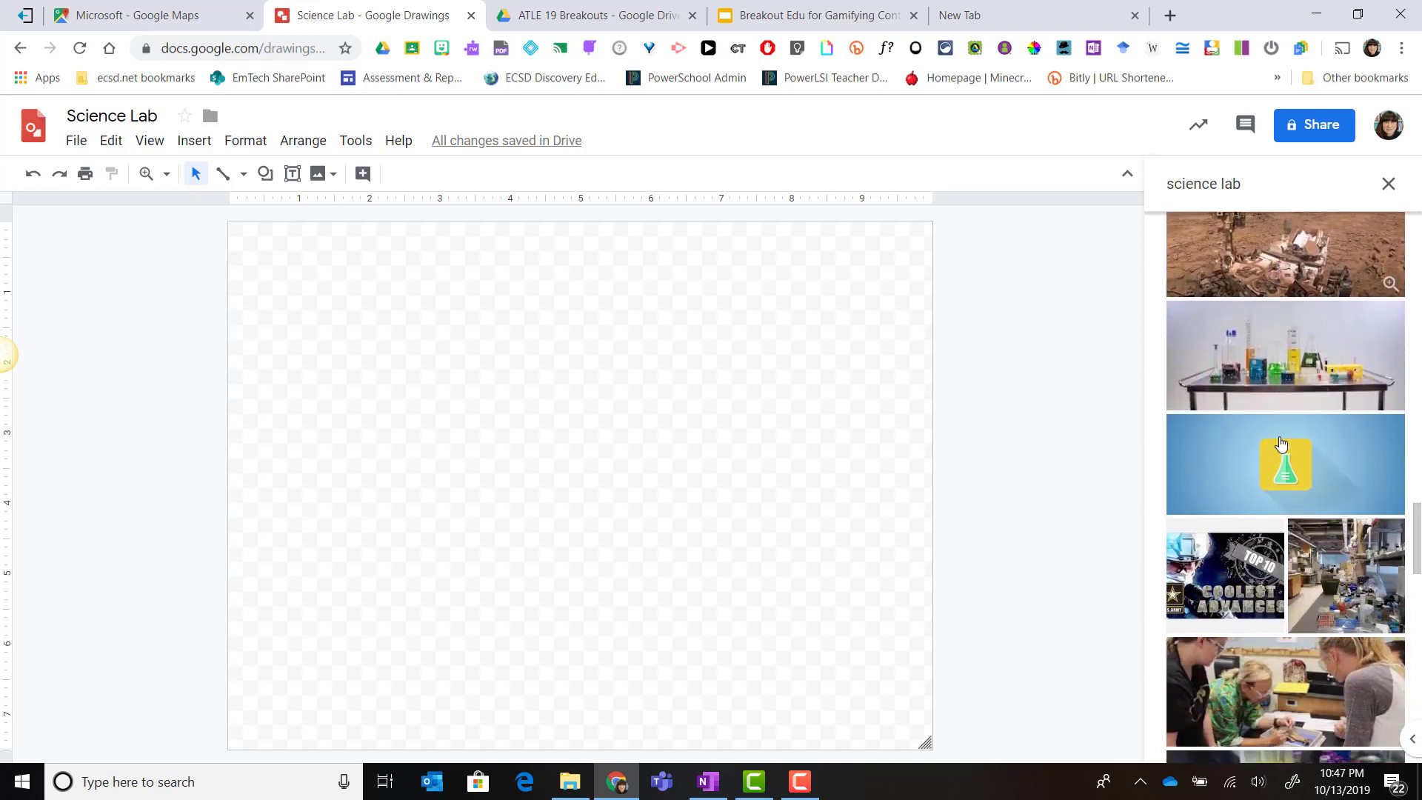
{"action": "scroll", "coordinate": [1282, 442], "scroll_direction": "down", "scroll_amount": 5}
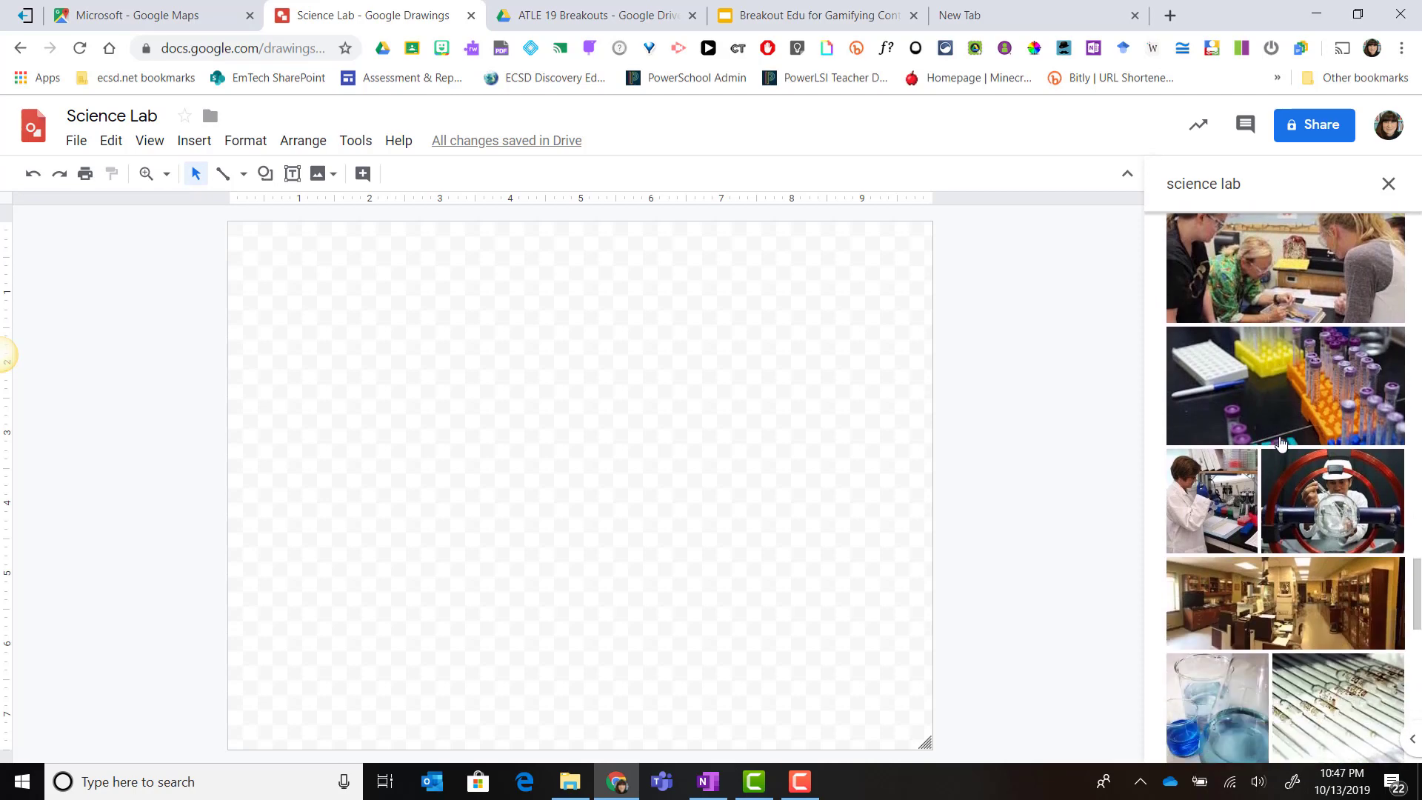
{"action": "scroll", "coordinate": [1281, 443], "scroll_direction": "down", "scroll_amount": 4}
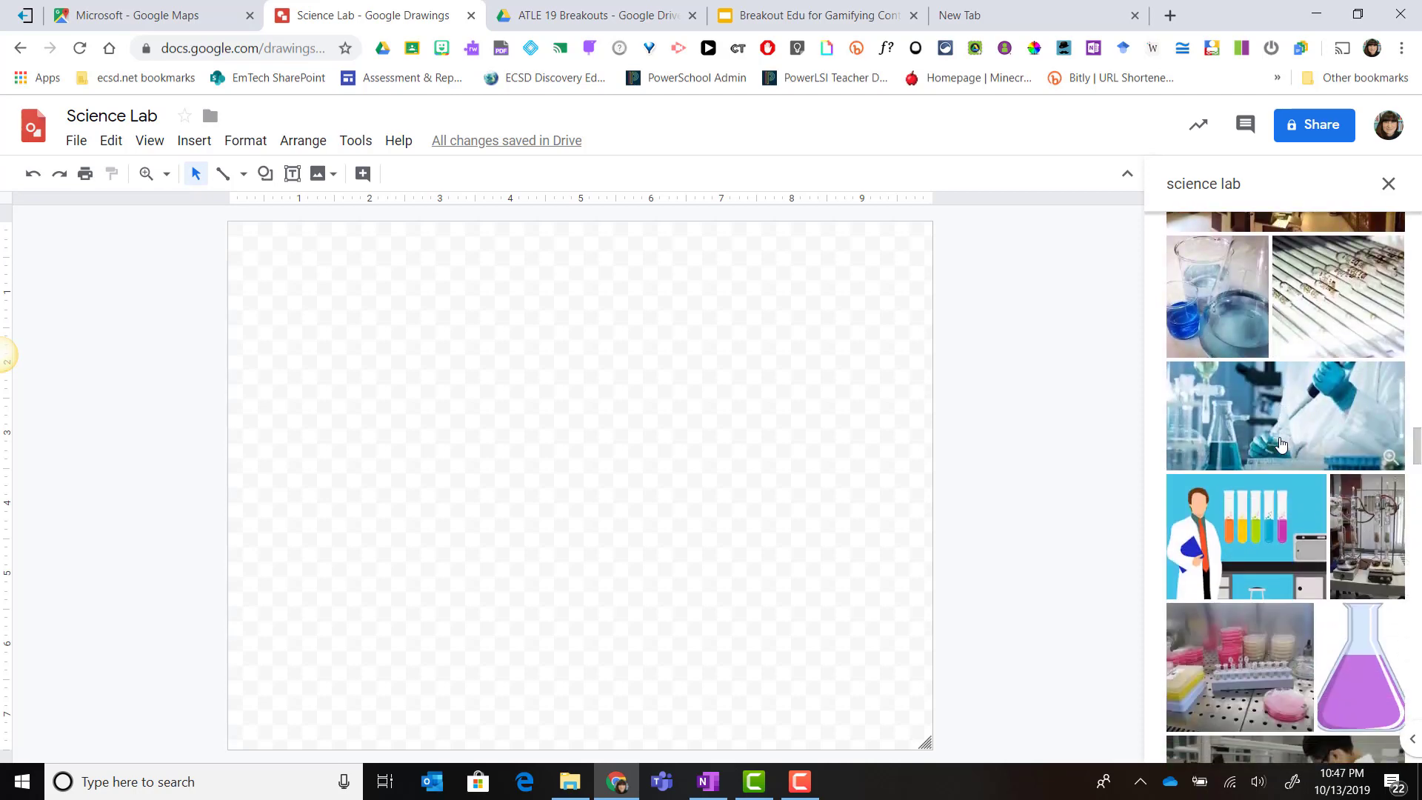
{"action": "left_click", "coordinate": [1252, 517]}
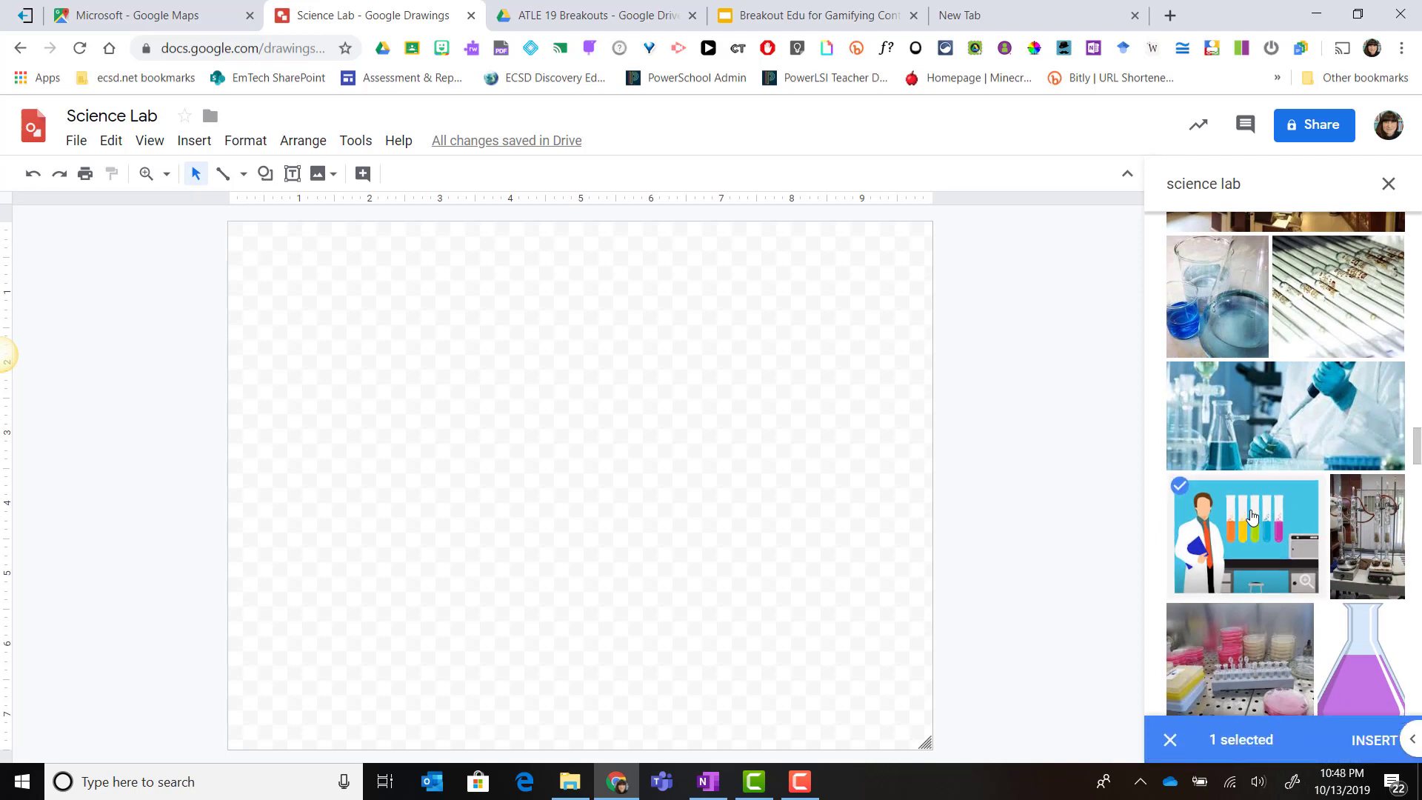
Insert the scientist illustration and stretch it to span the canvas width.
{"action": "left_click", "coordinate": [1372, 741]}
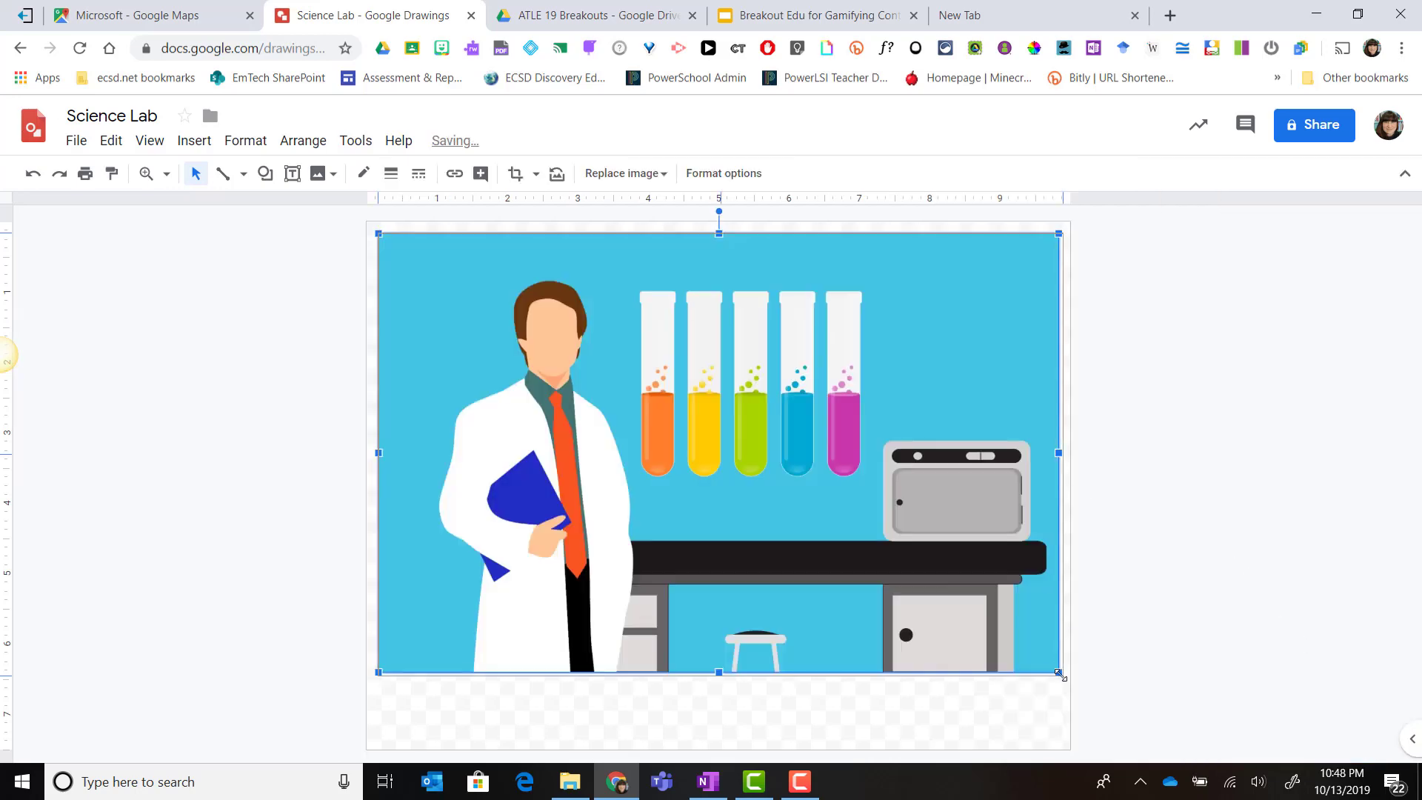
{"action": "left_click_drag", "start_coordinate": [1058, 672], "coordinate": [1070, 679]}
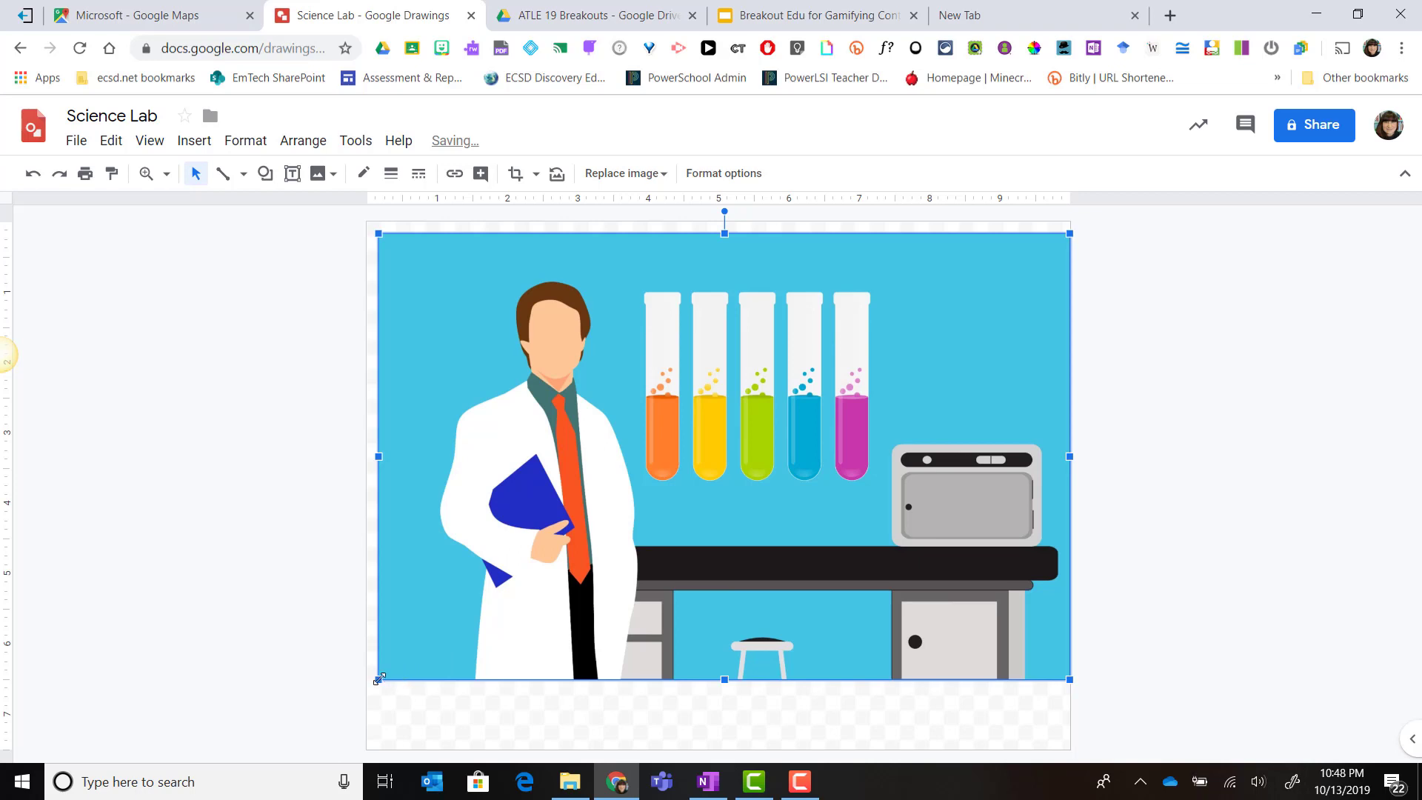
{"action": "left_click_drag", "start_coordinate": [378, 679], "coordinate": [368, 687]}
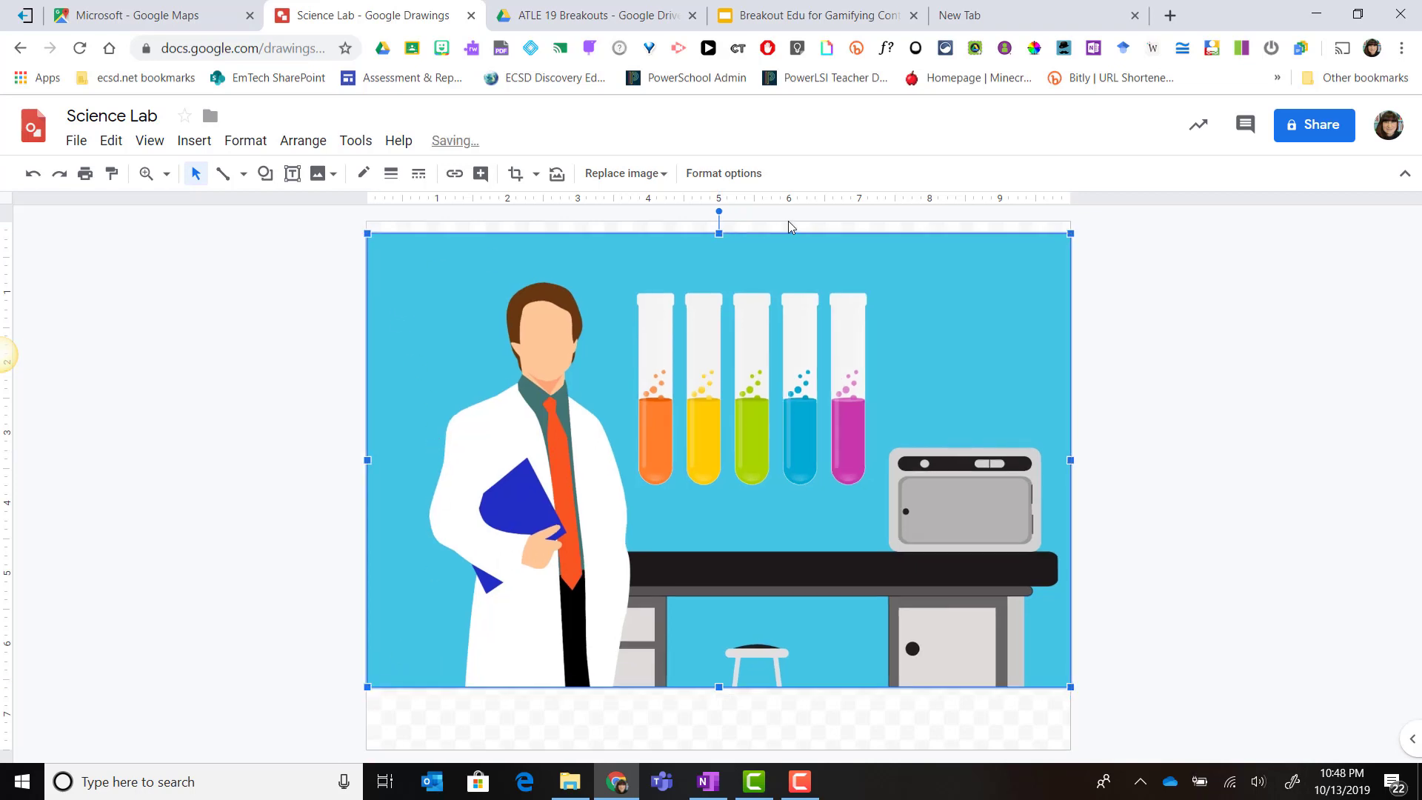
{"action": "left_click", "coordinate": [1173, 425]}
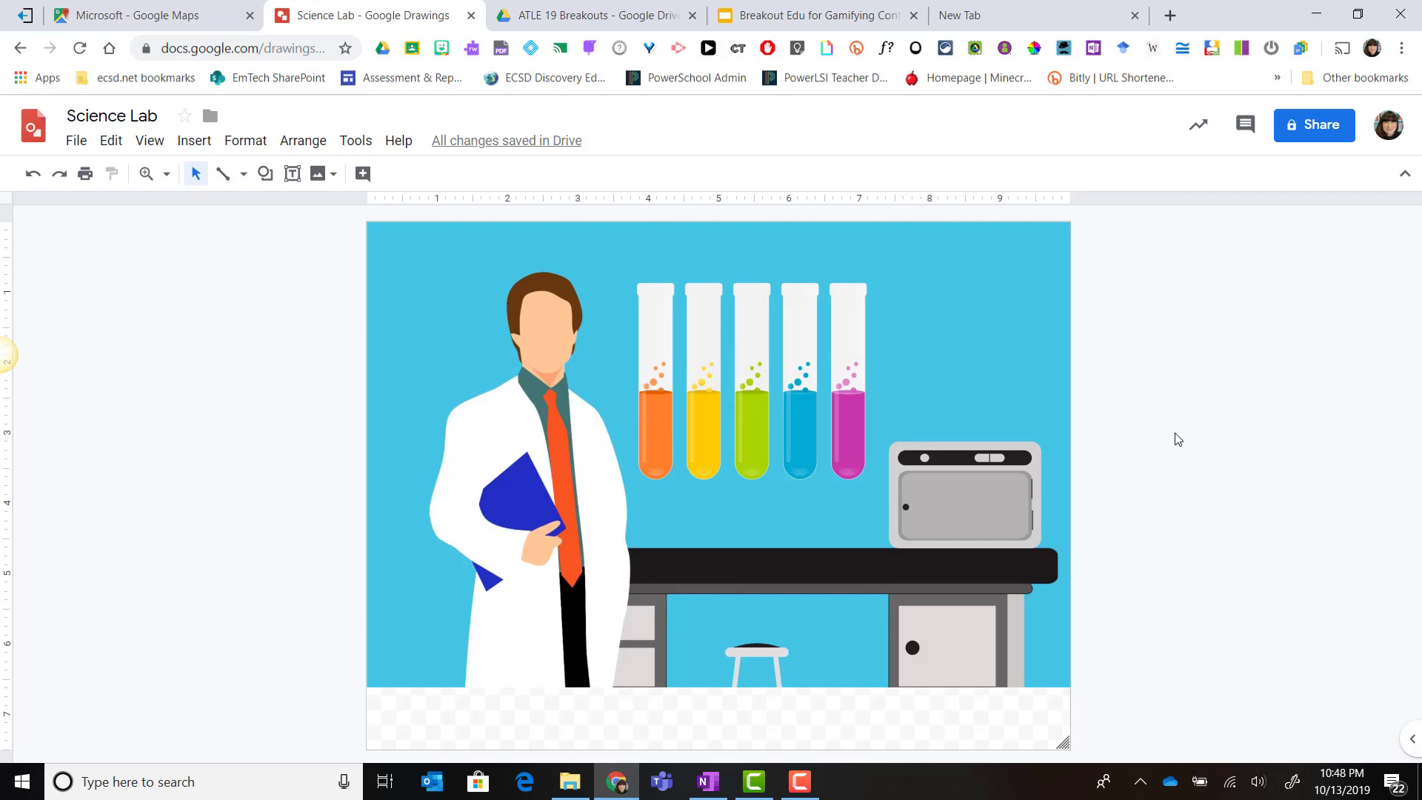
Search web images for 'google maps' and insert a Google Maps logo.
{"action": "left_click", "coordinate": [197, 149]}
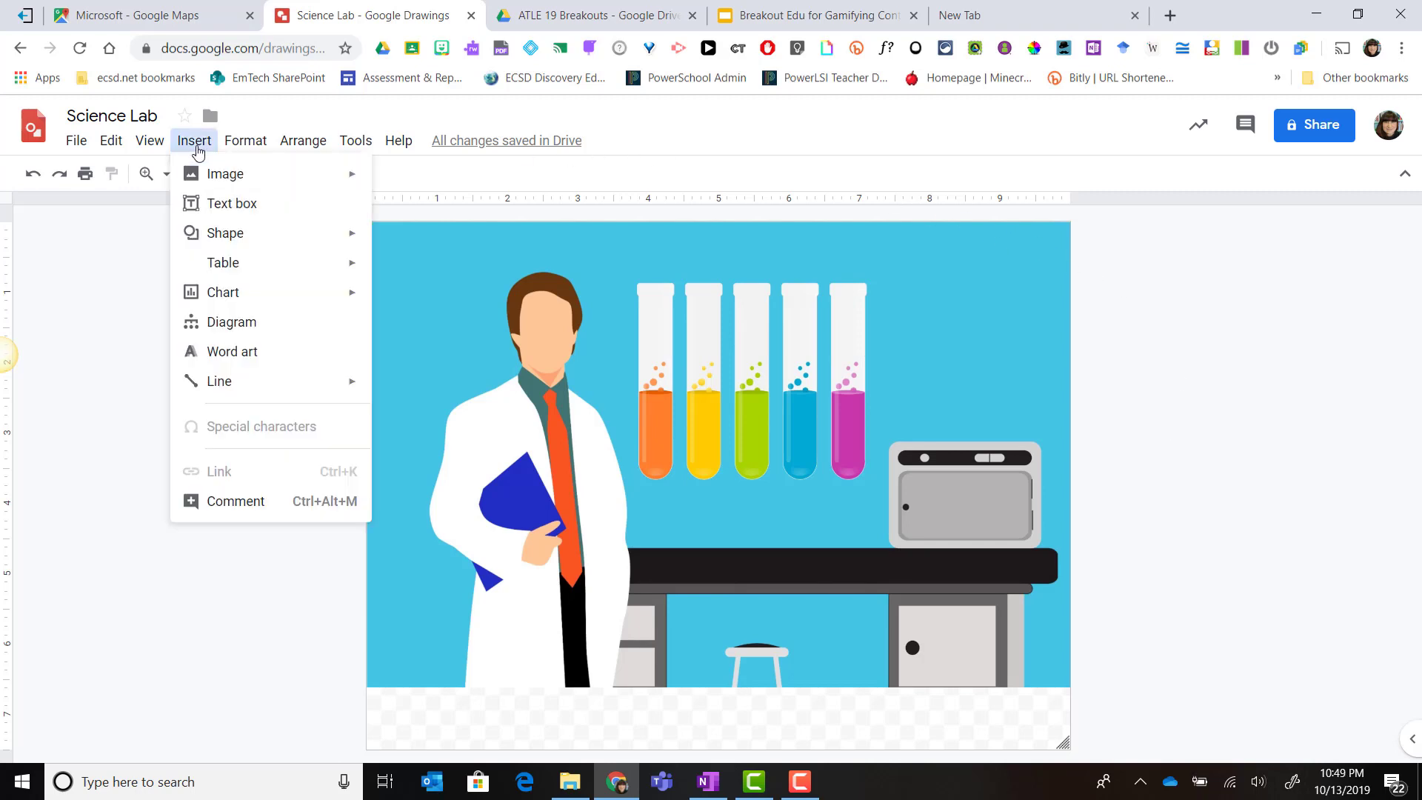
{"action": "mouse_move", "coordinate": [211, 181]}
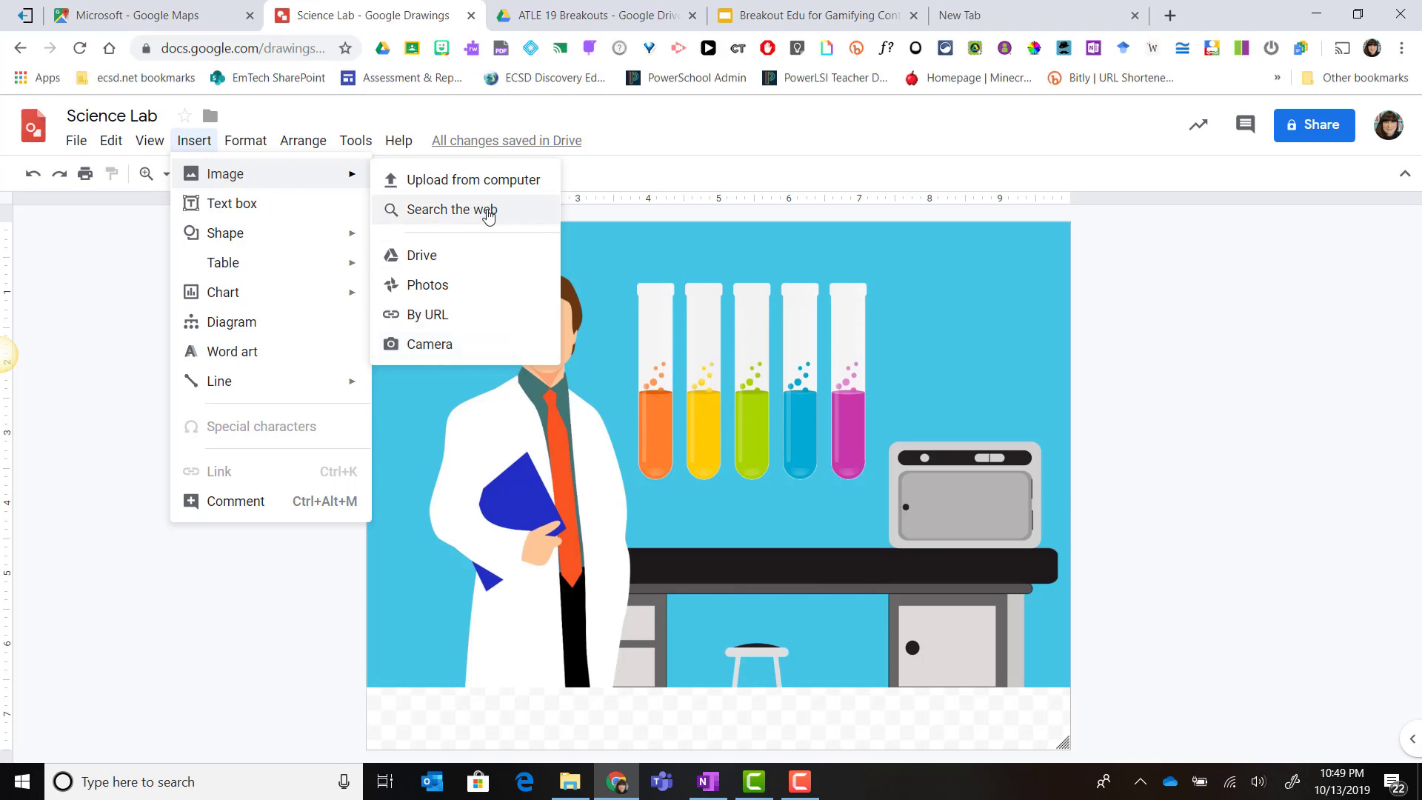
{"action": "left_click", "coordinate": [487, 215]}
{"action": "triple_click", "coordinate": [1155, 188]}
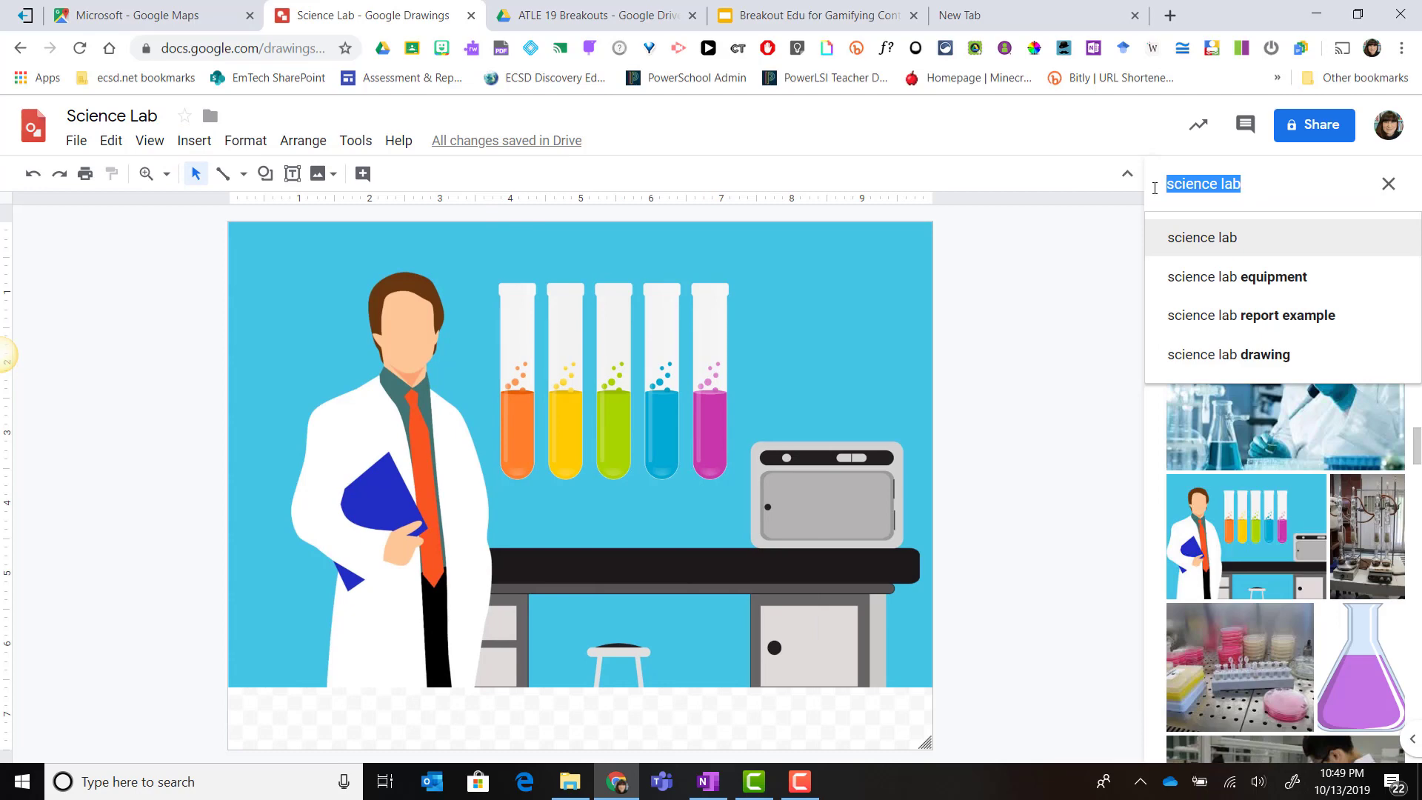
{"action": "type", "text": "google "}
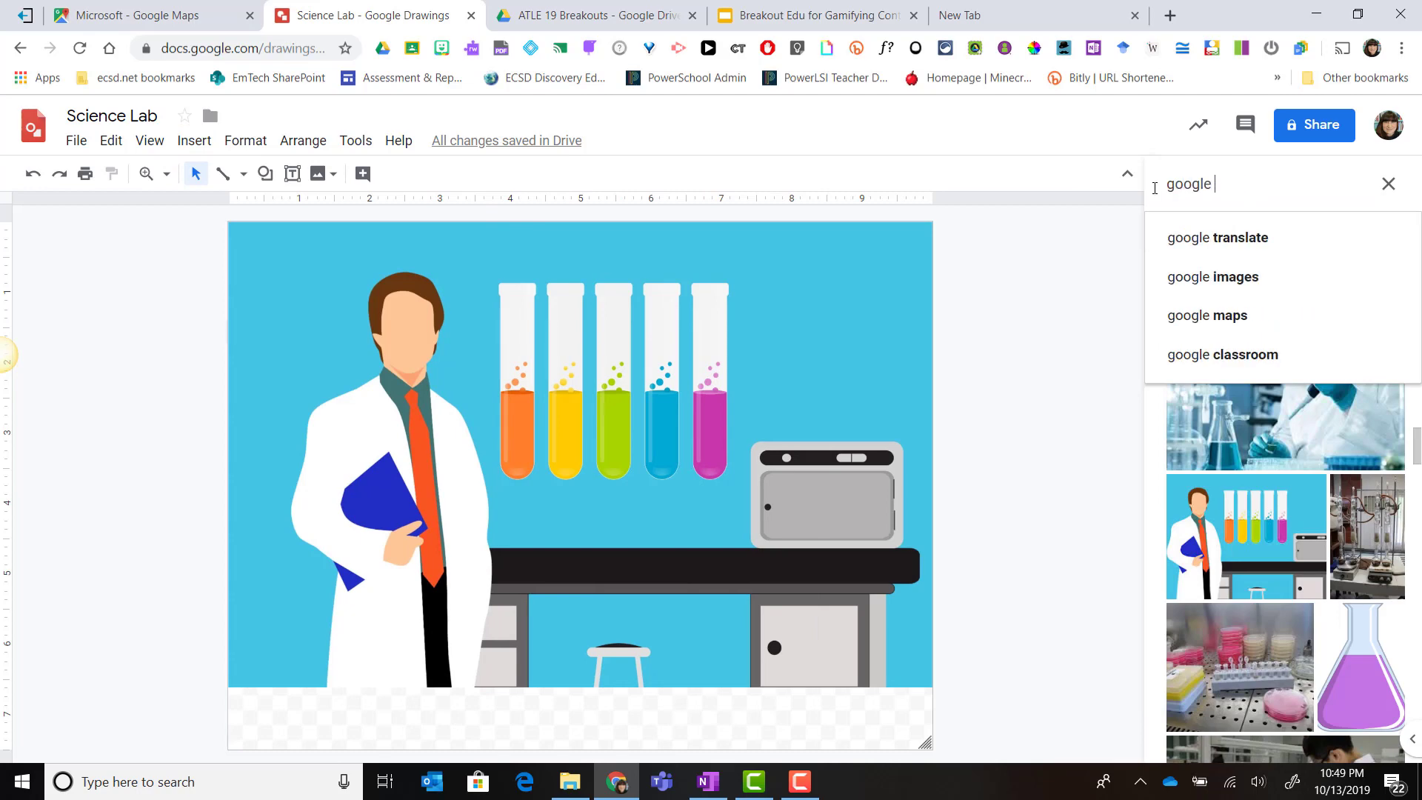
{"action": "type", "text": "maps"}
{"action": "key", "text": "Return"}
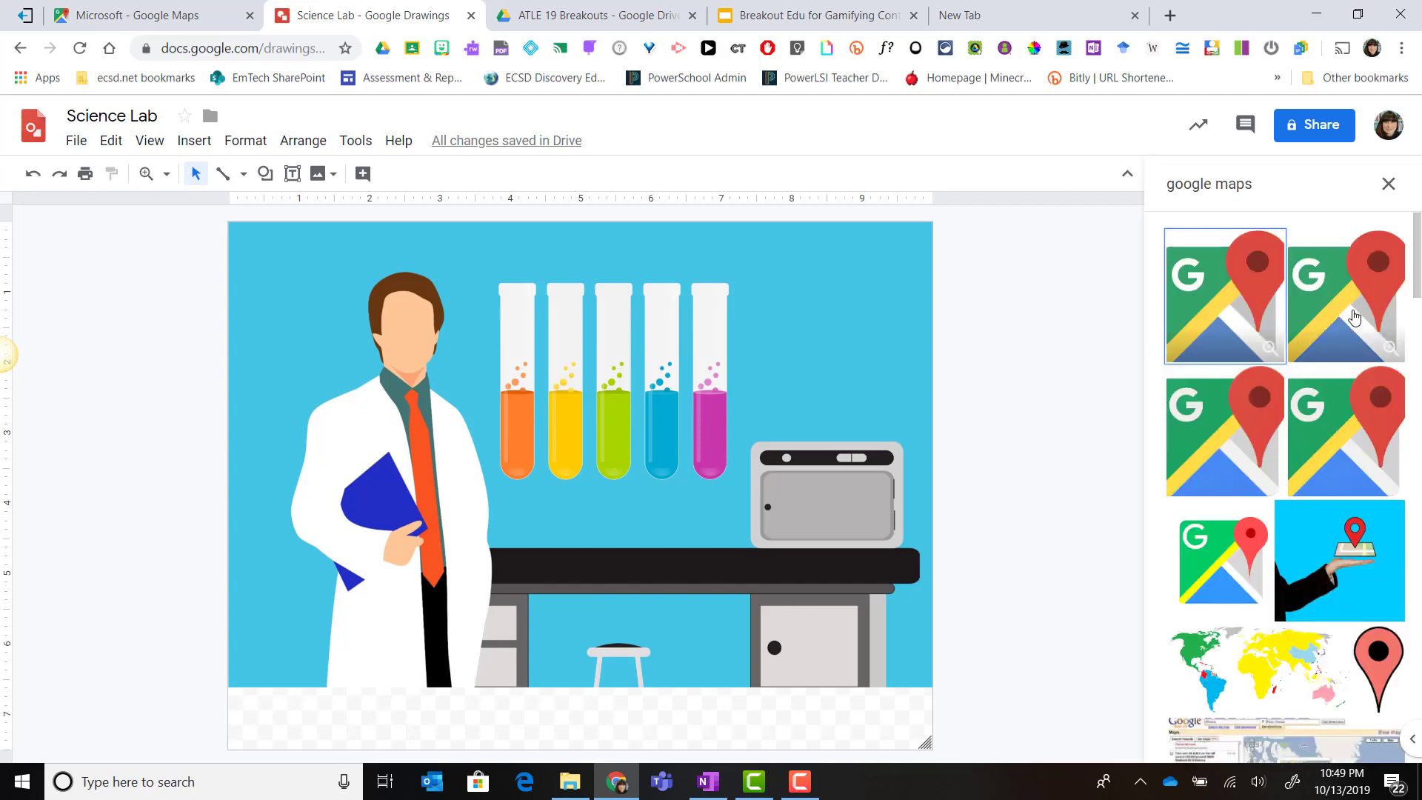
{"action": "left_click", "coordinate": [1350, 320]}
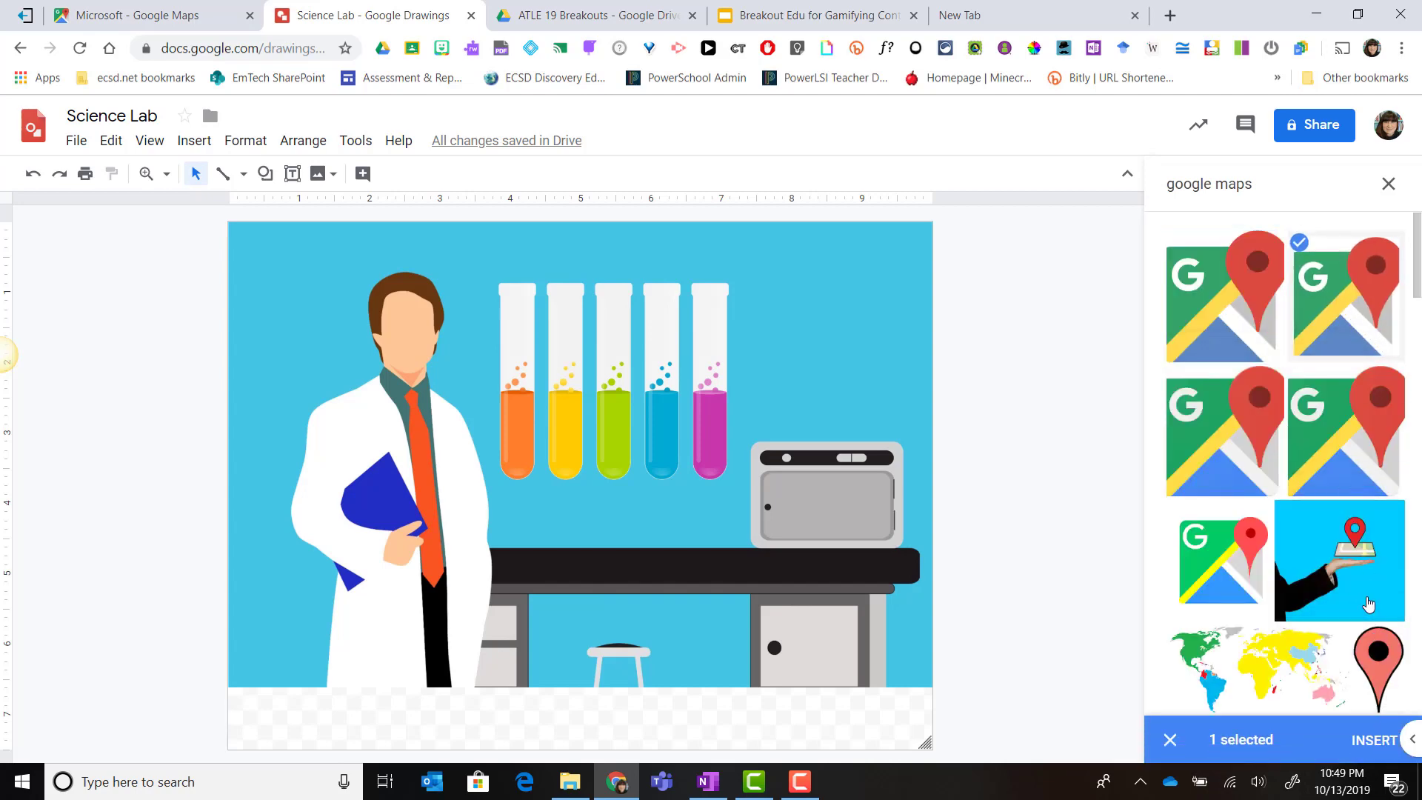
{"action": "left_click", "coordinate": [1362, 742]}
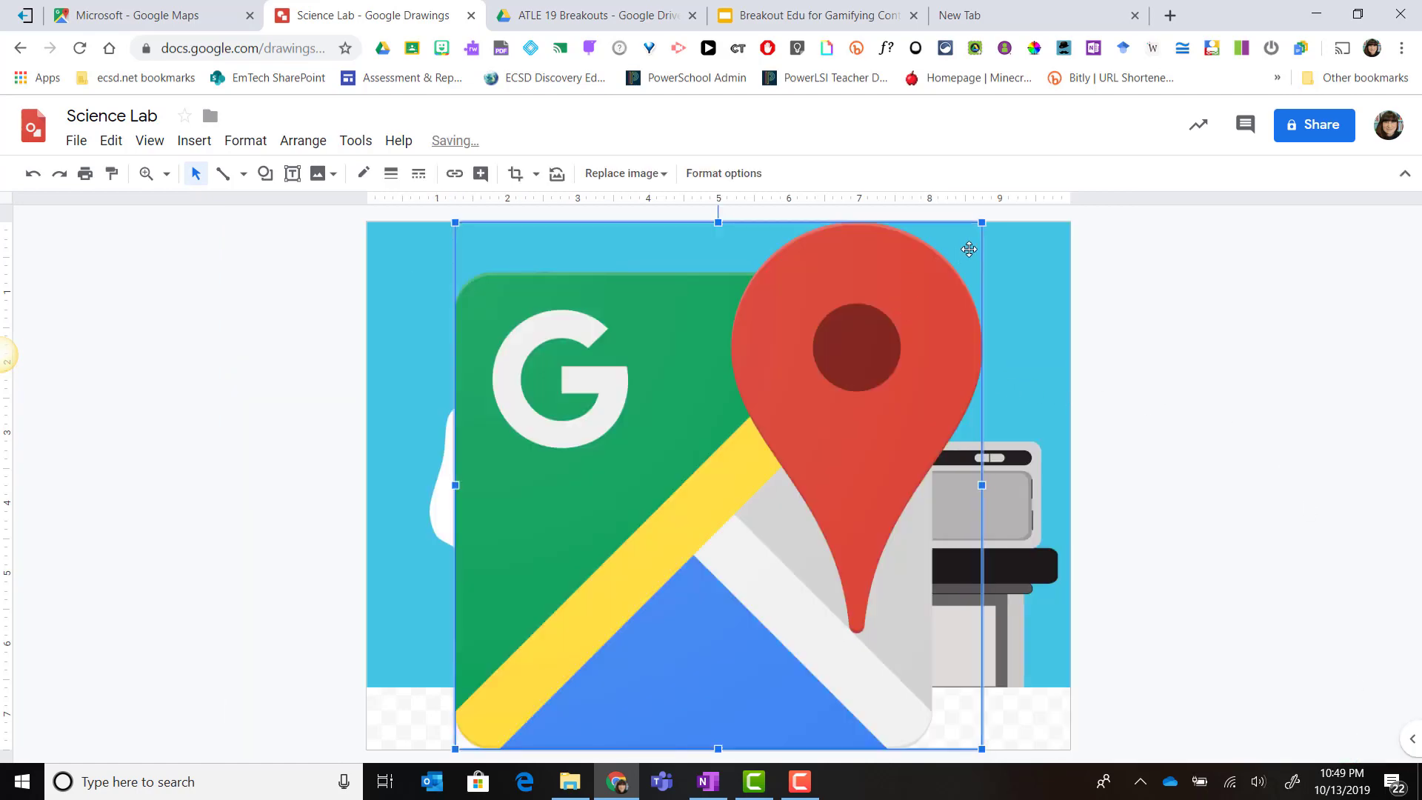
Shrink the Maps logo to a small icon and set it, tilted, on the blue folder.
{"action": "left_click_drag", "start_coordinate": [981, 222], "coordinate": [503, 677]}
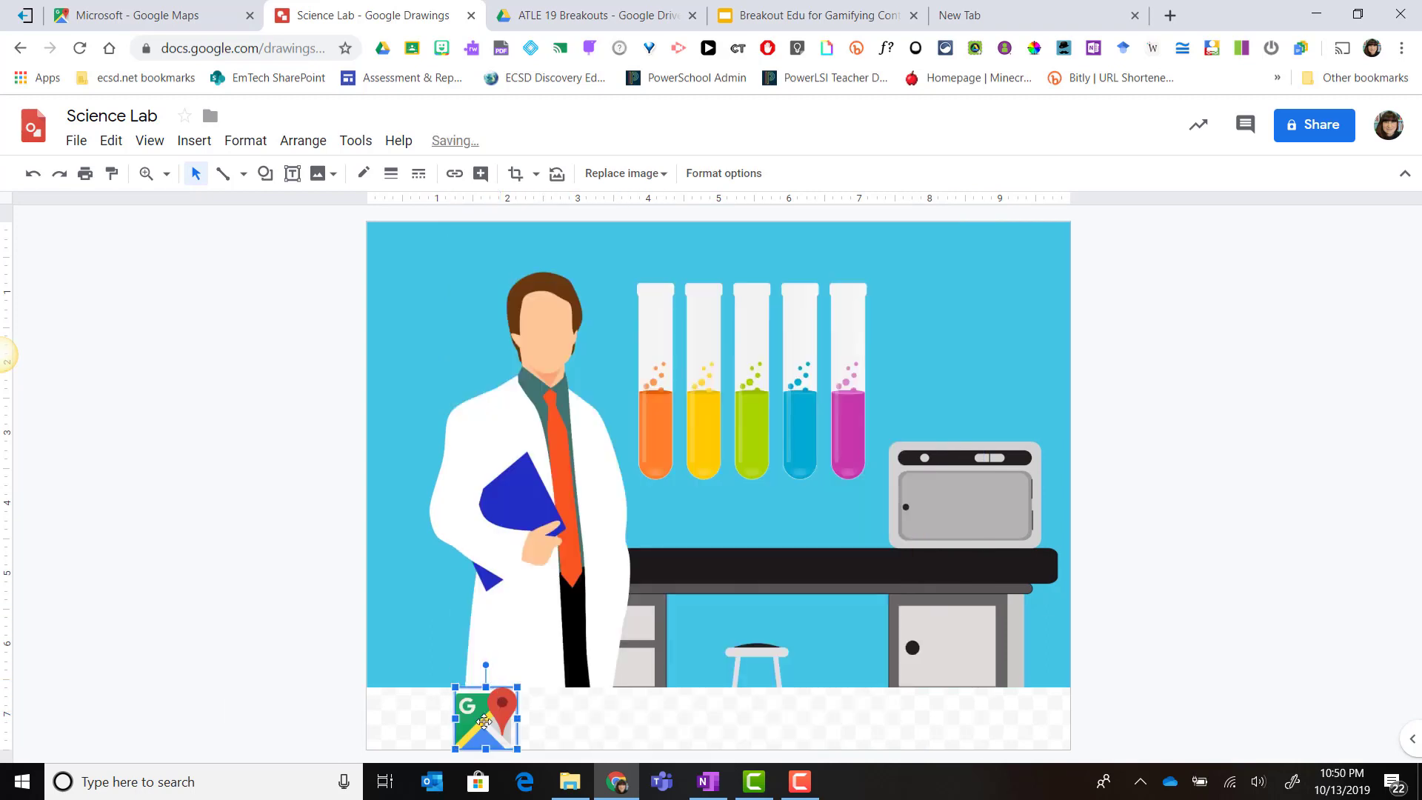
{"action": "left_click_drag", "start_coordinate": [485, 722], "coordinate": [500, 468]}
{"action": "left_click", "coordinate": [1284, 628]}
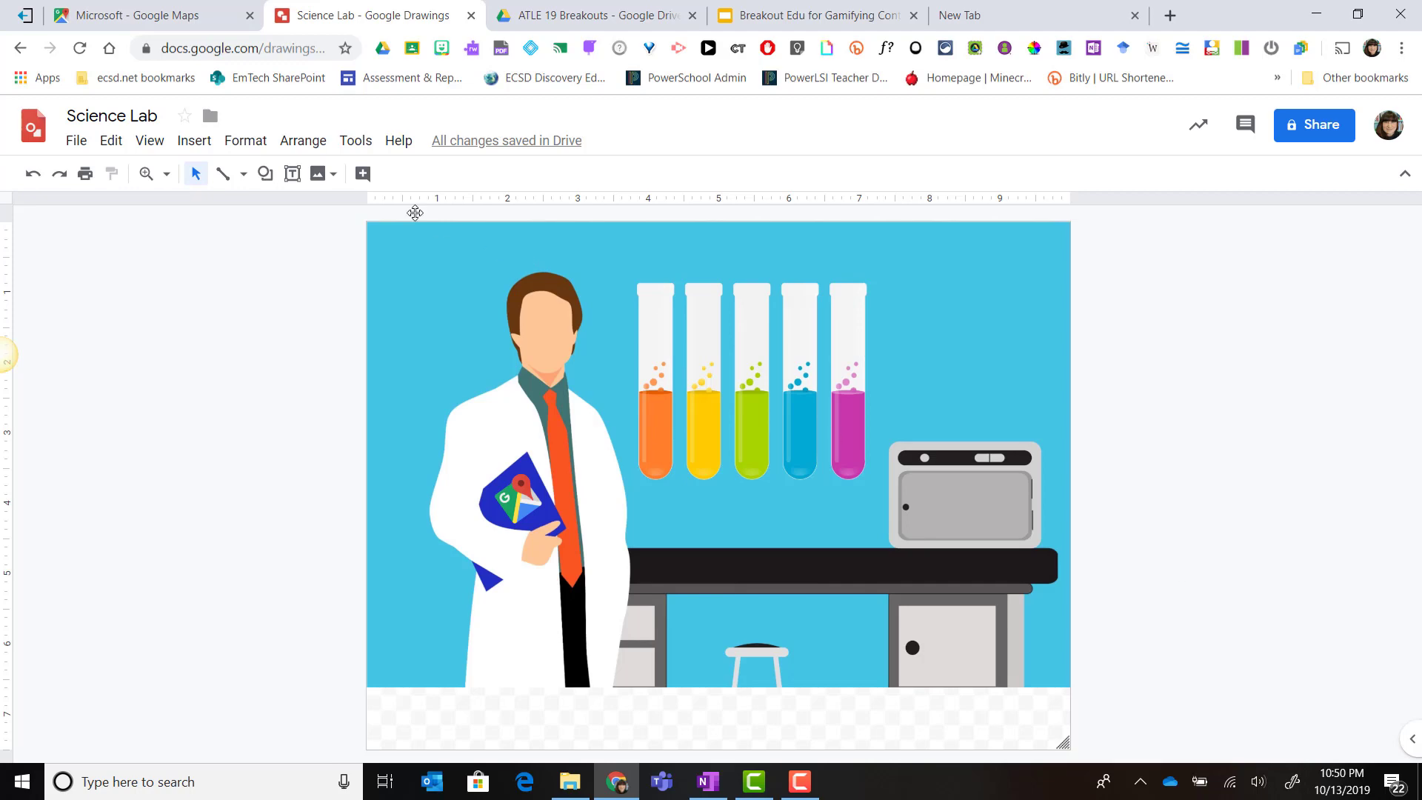
Copy the Google Maps share link for the Microsoft location.
{"action": "left_click", "coordinate": [175, 16]}
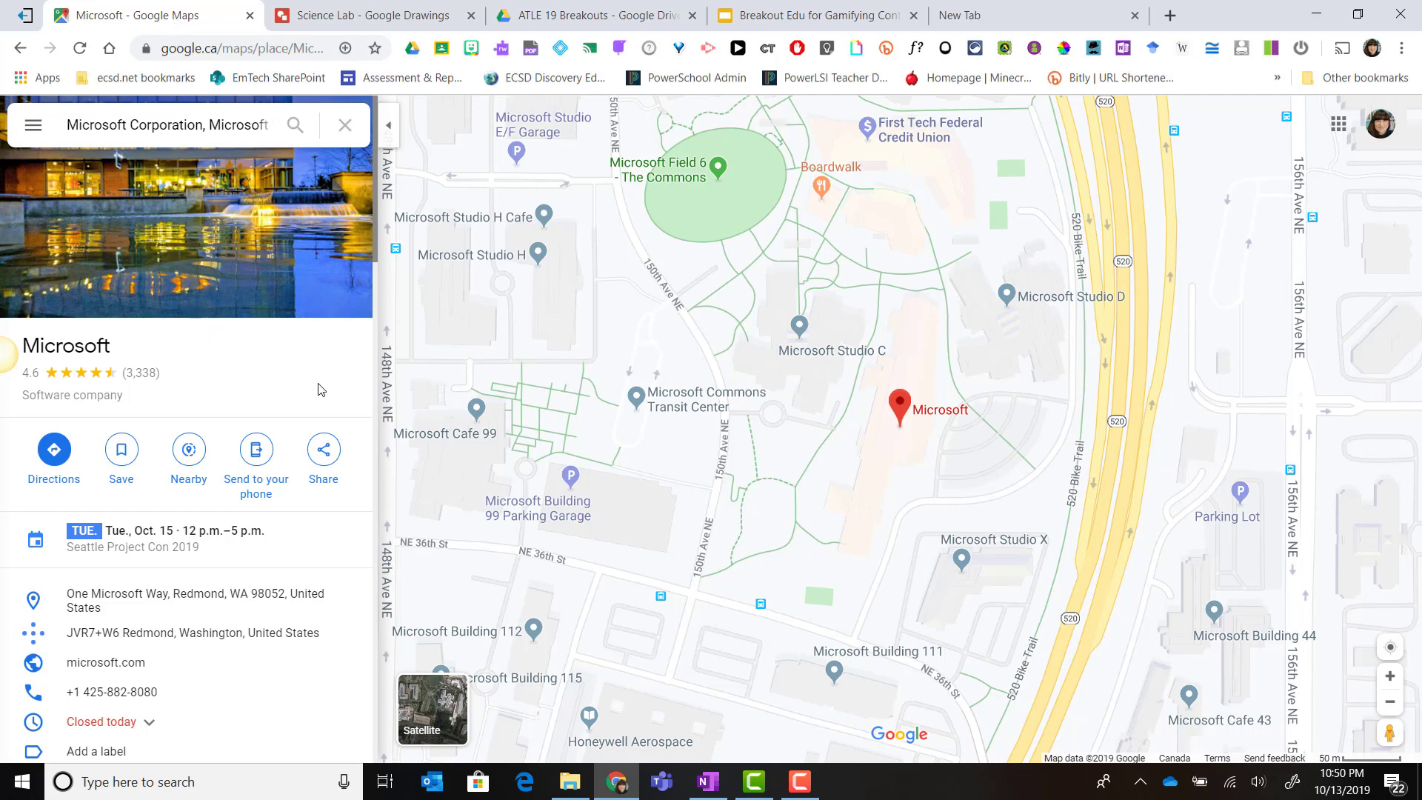
{"action": "left_click", "coordinate": [320, 464]}
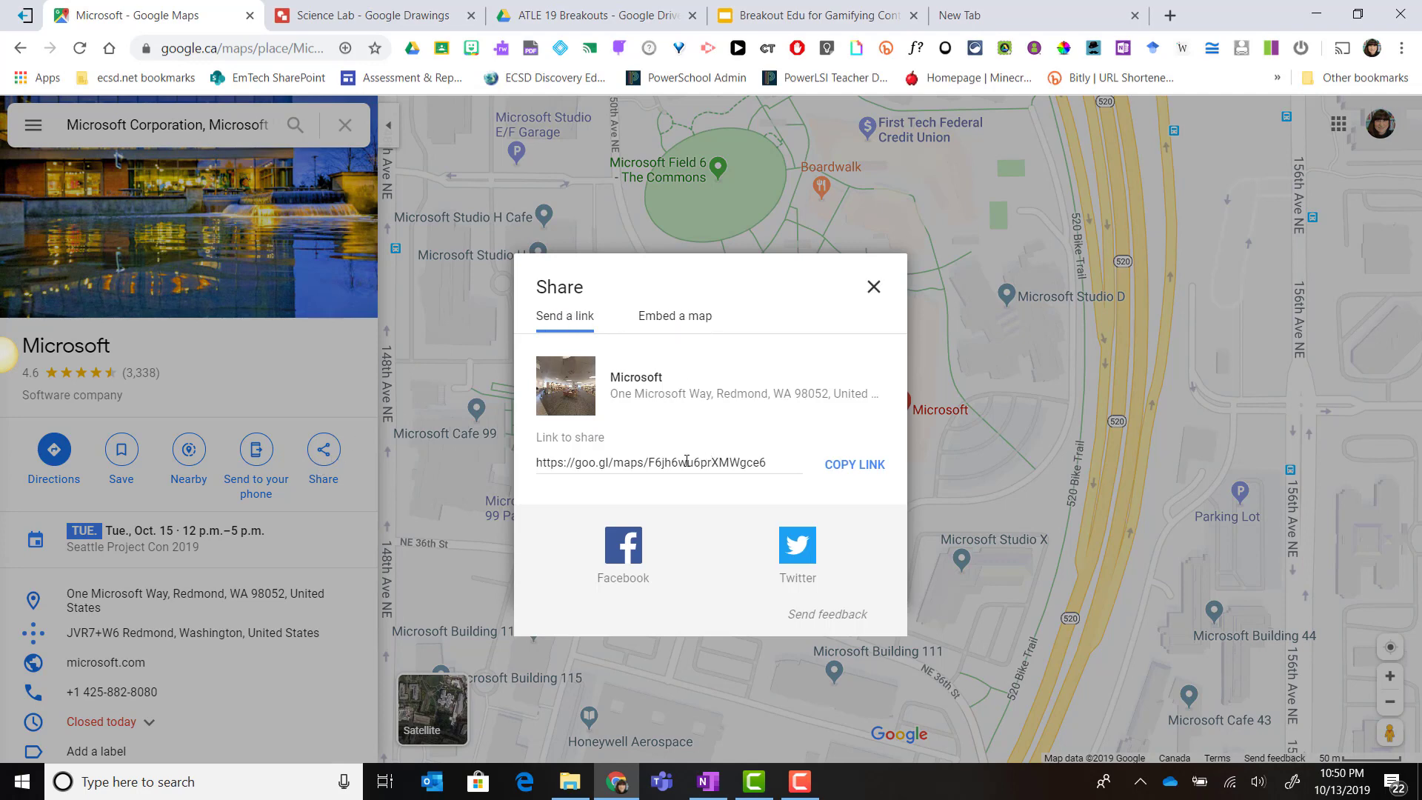
{"action": "left_click", "coordinate": [859, 466]}
Link the folder's Maps icon to the pasted Google Maps share link and check it.
{"action": "left_click", "coordinate": [403, 16]}
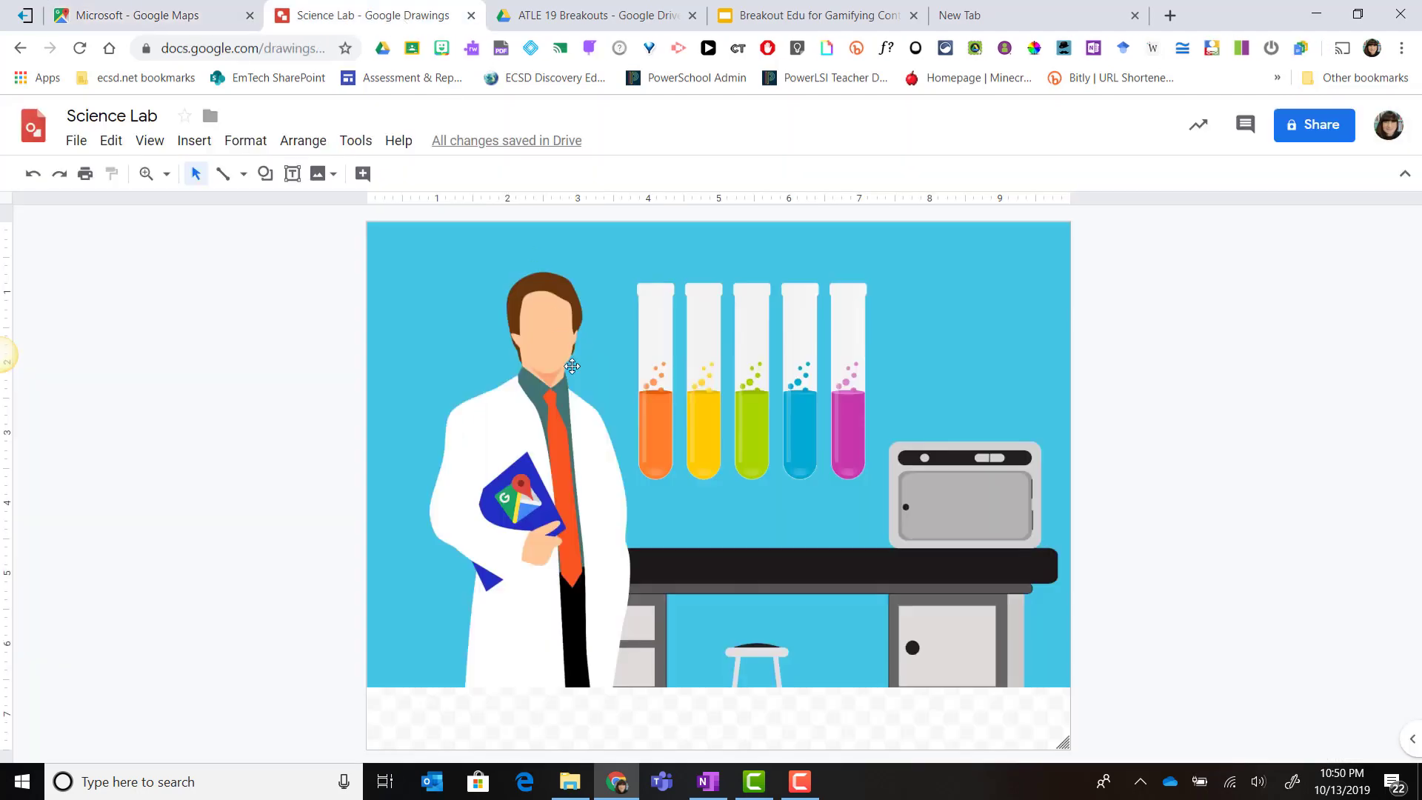
{"action": "left_click", "coordinate": [514, 502]}
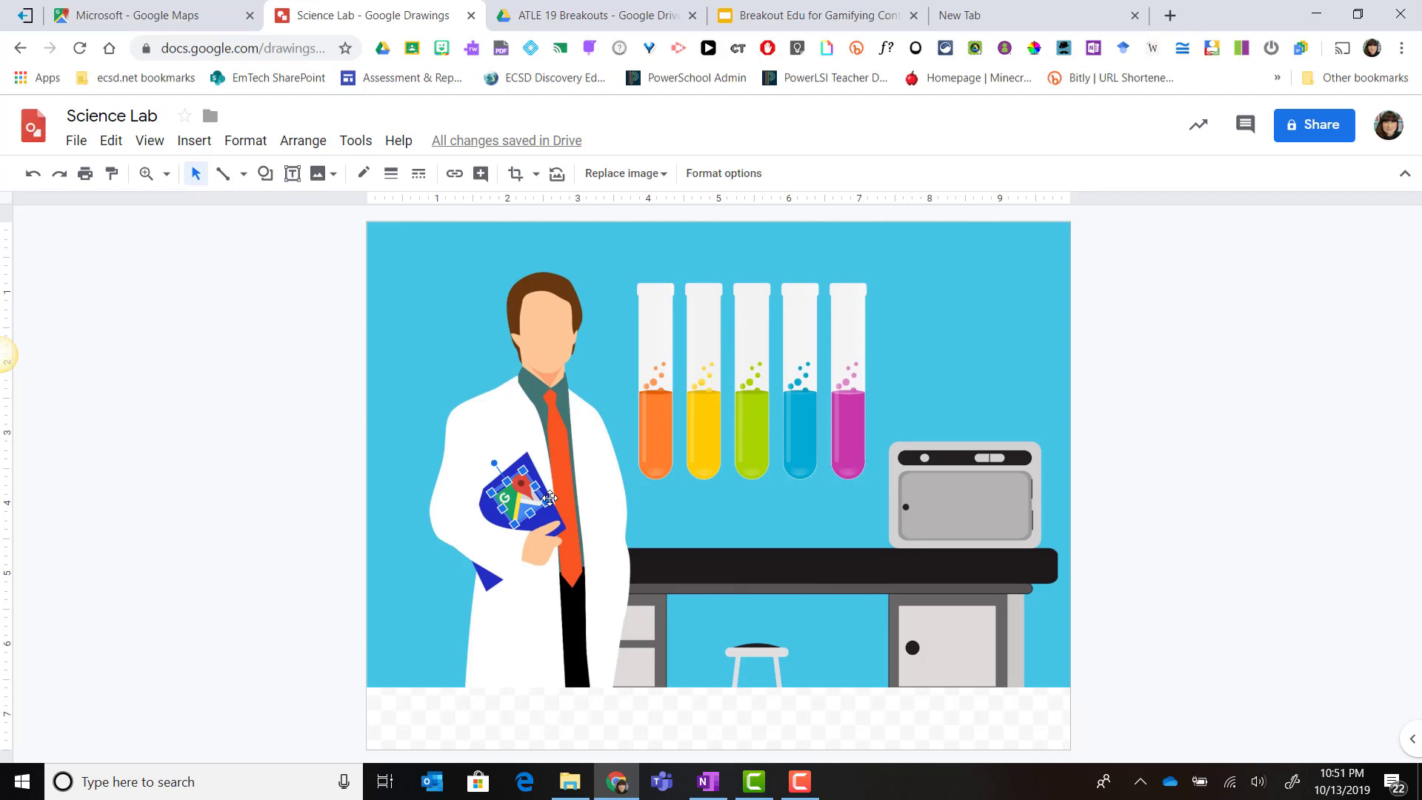
{"action": "key", "text": "ctrl+k"}
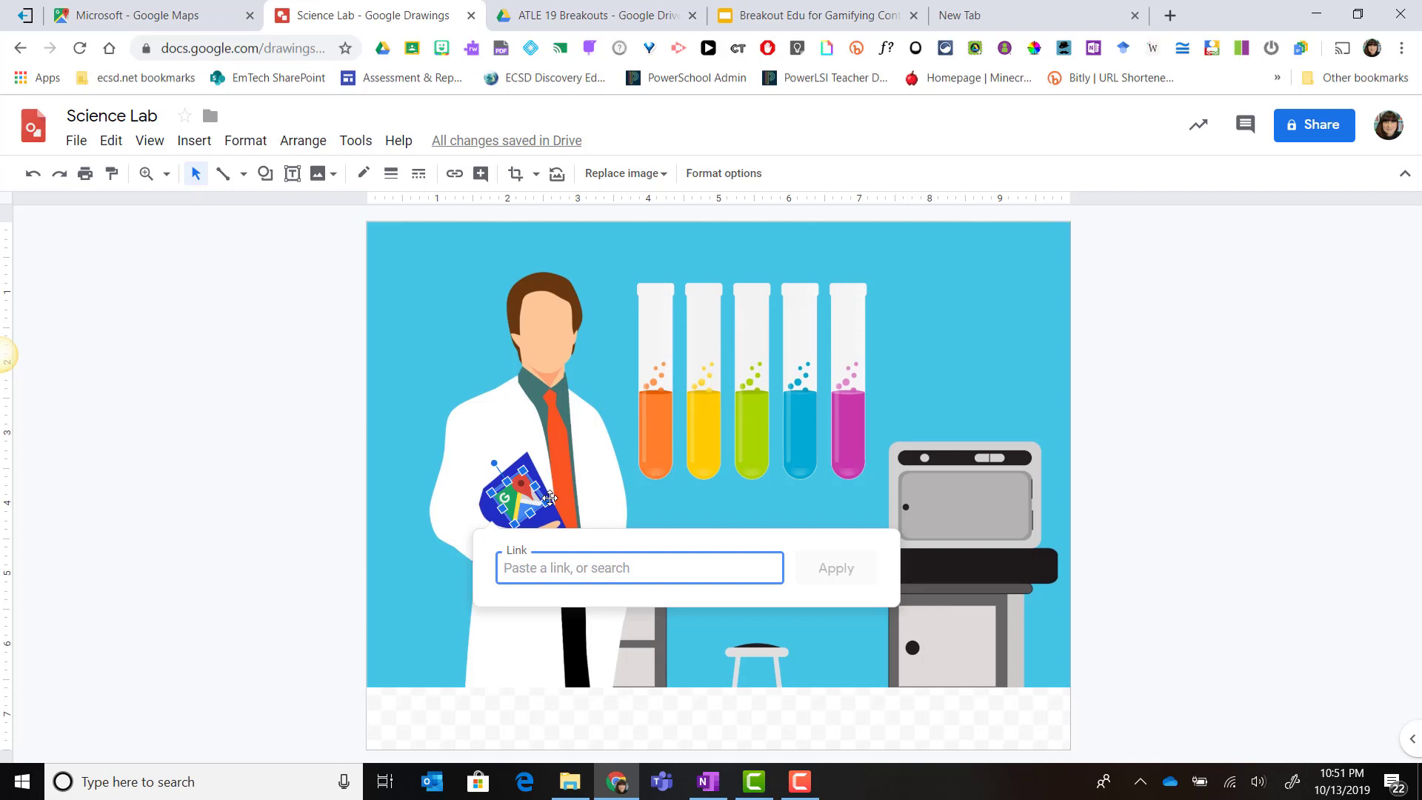
{"action": "key", "text": "ctrl+v"}
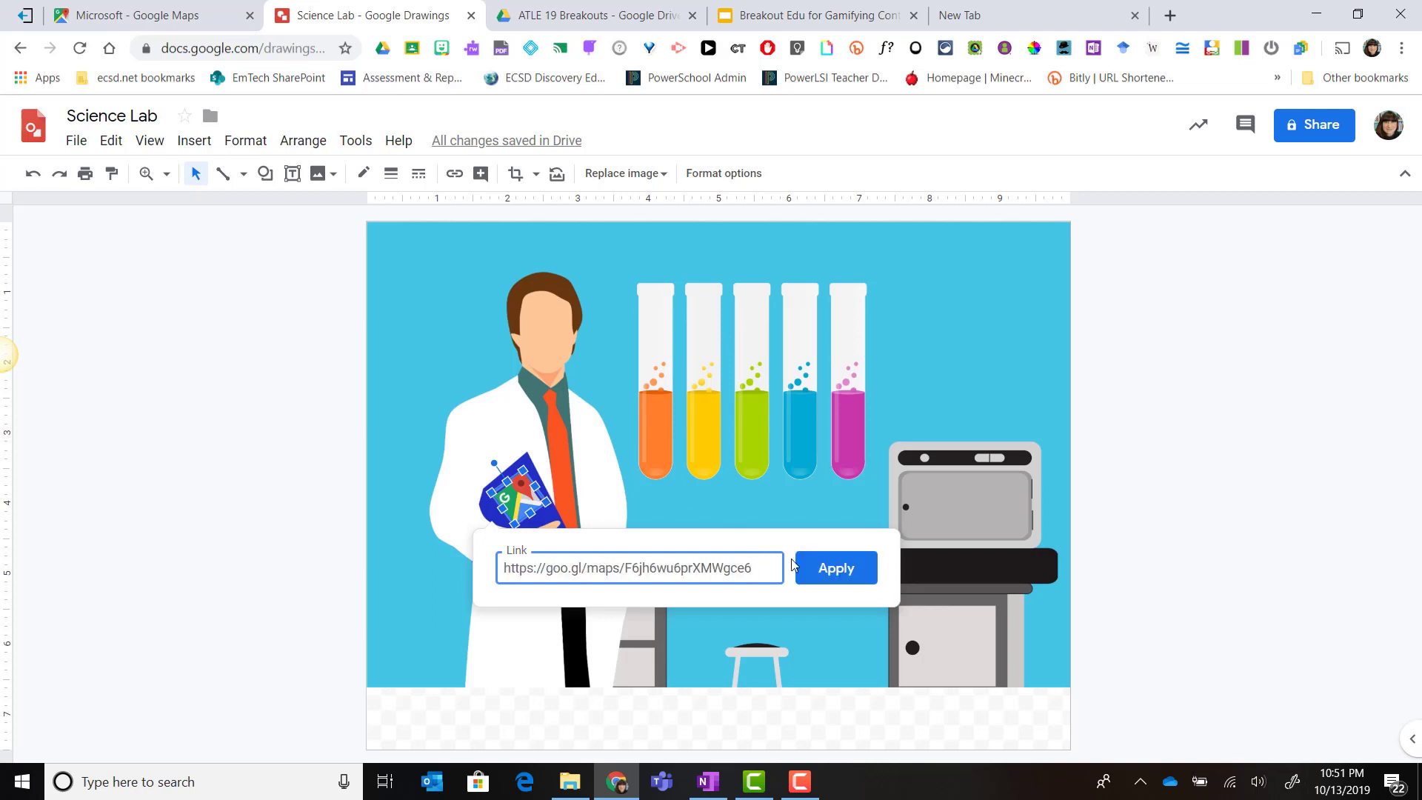
{"action": "left_click", "coordinate": [838, 568]}
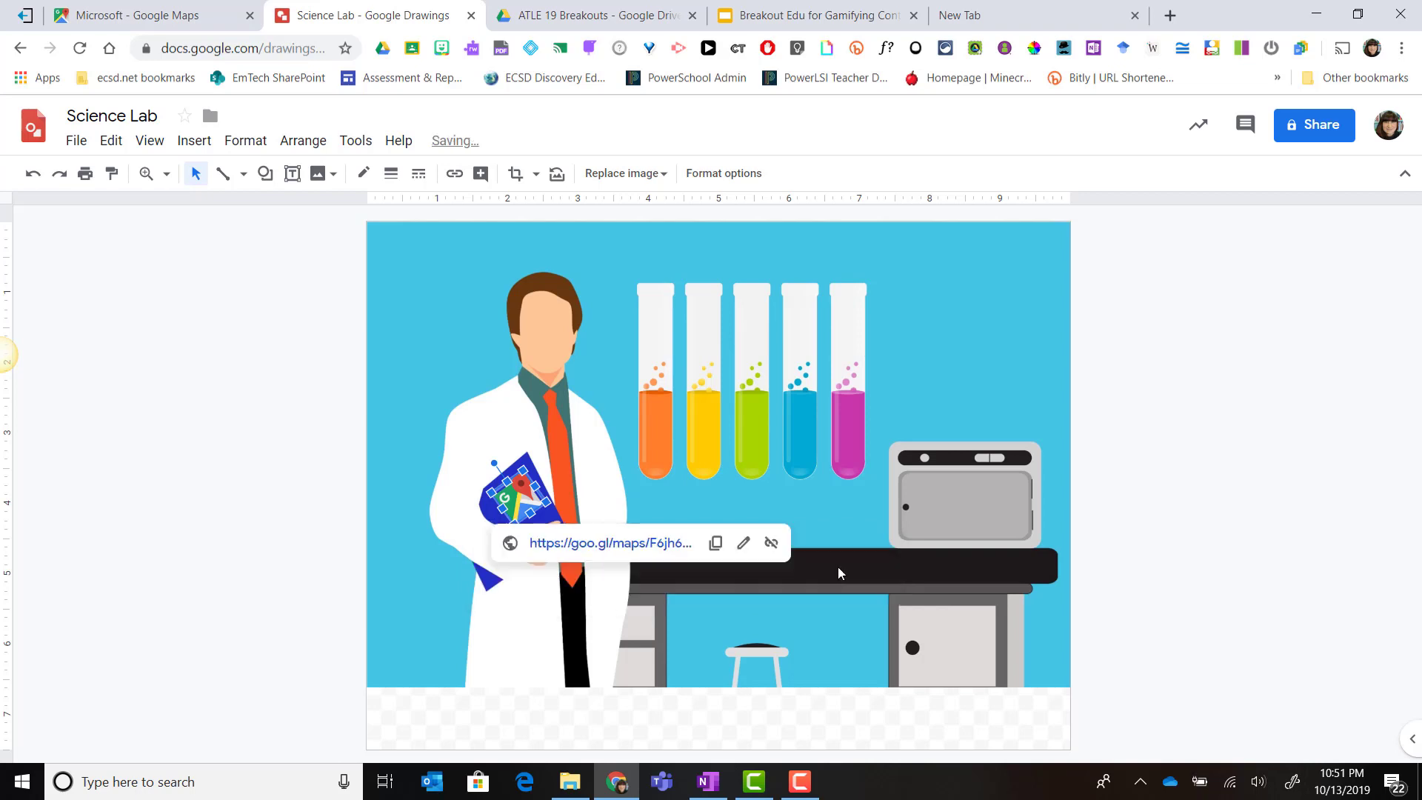
{"action": "left_click", "coordinate": [1180, 474]}
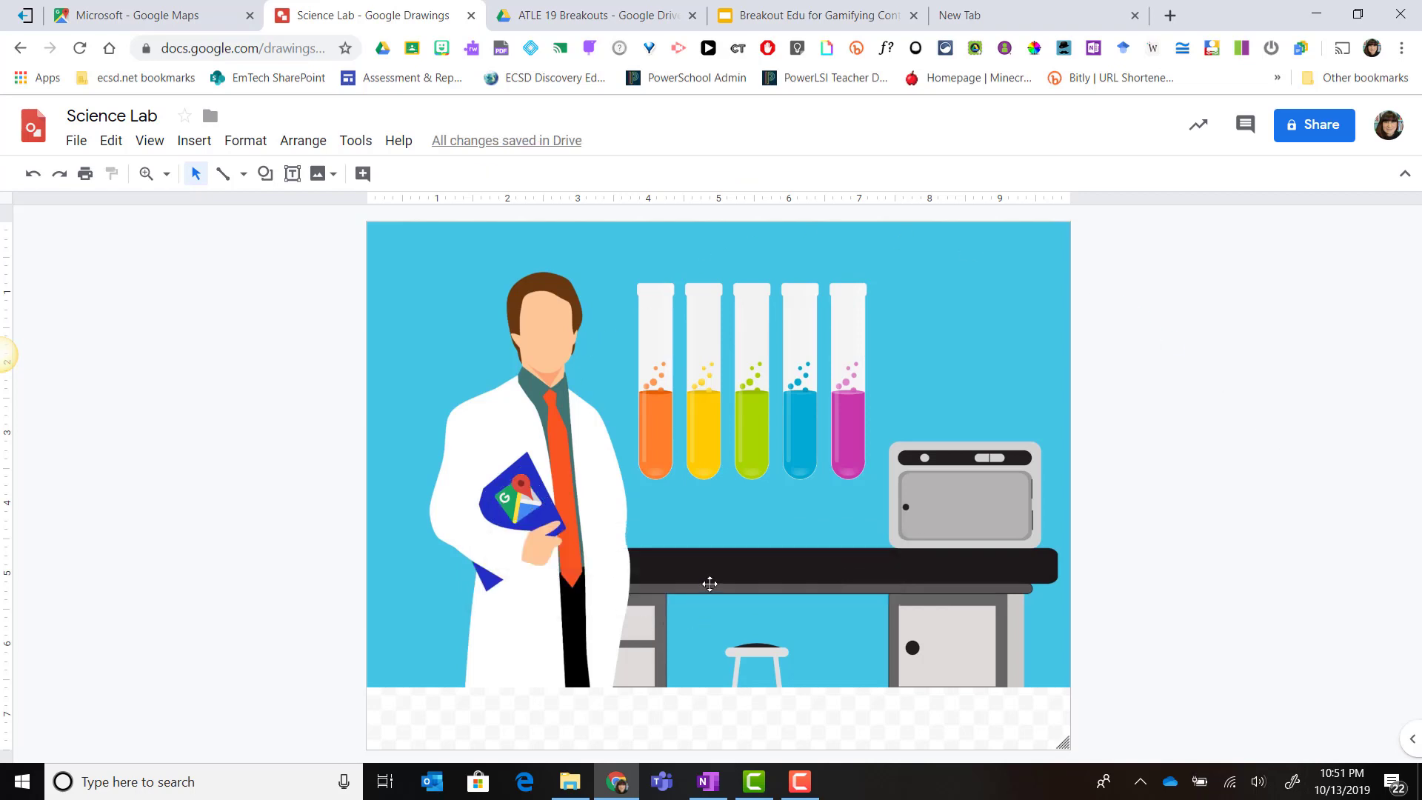
{"action": "left_click", "coordinate": [526, 508]}
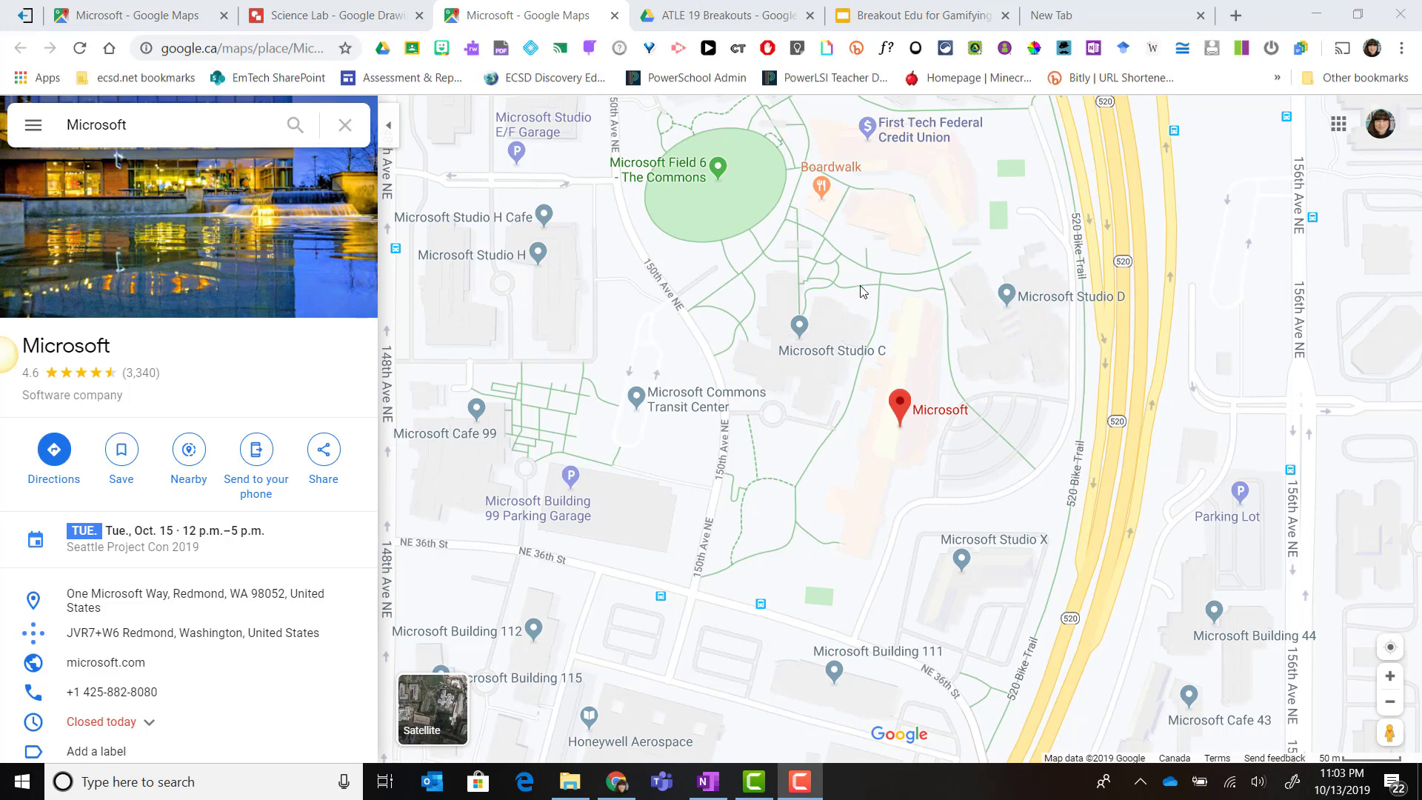
Switch back to the Science Lab - Google Drawings tab.
{"action": "left_click", "coordinate": [279, 18]}
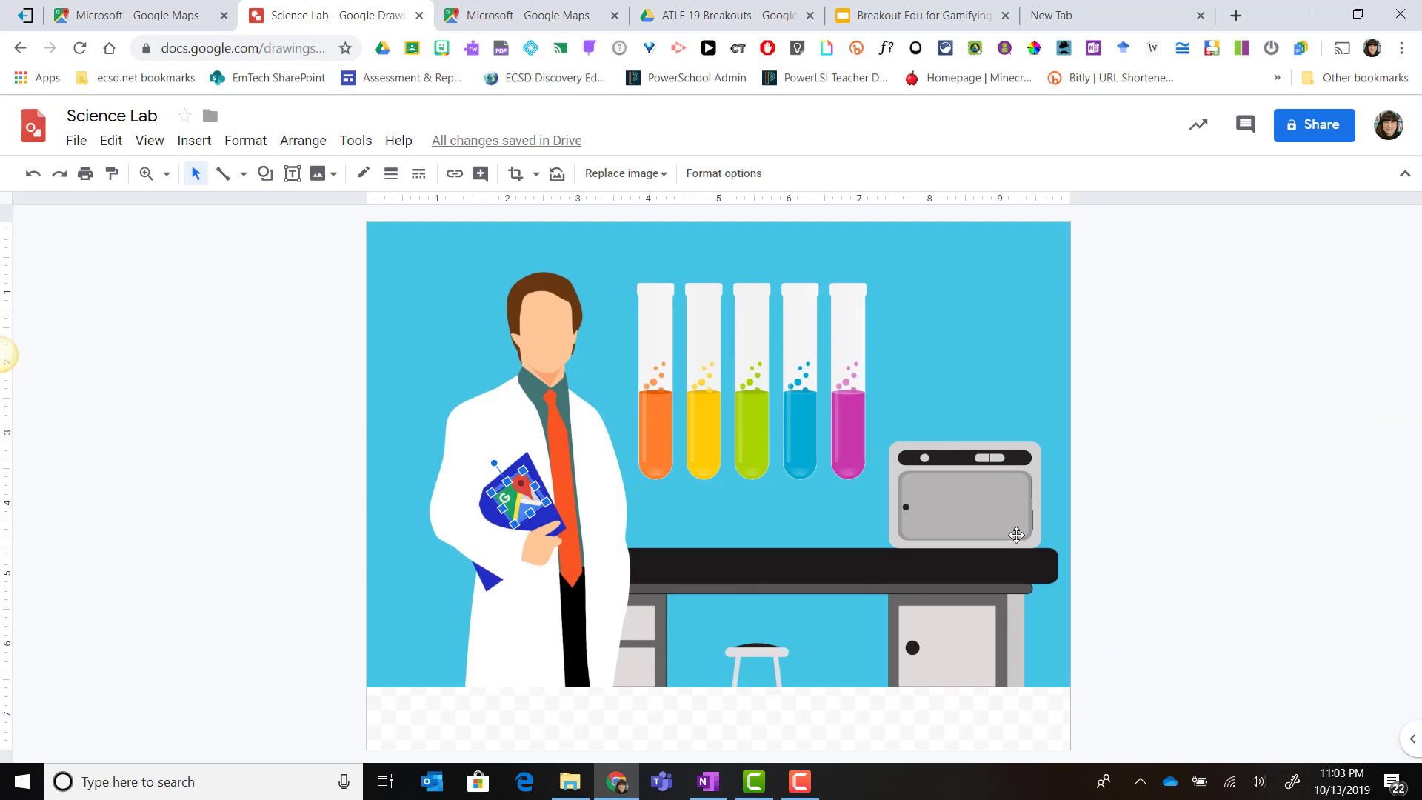
{"action": "left_click", "coordinate": [1192, 531]}
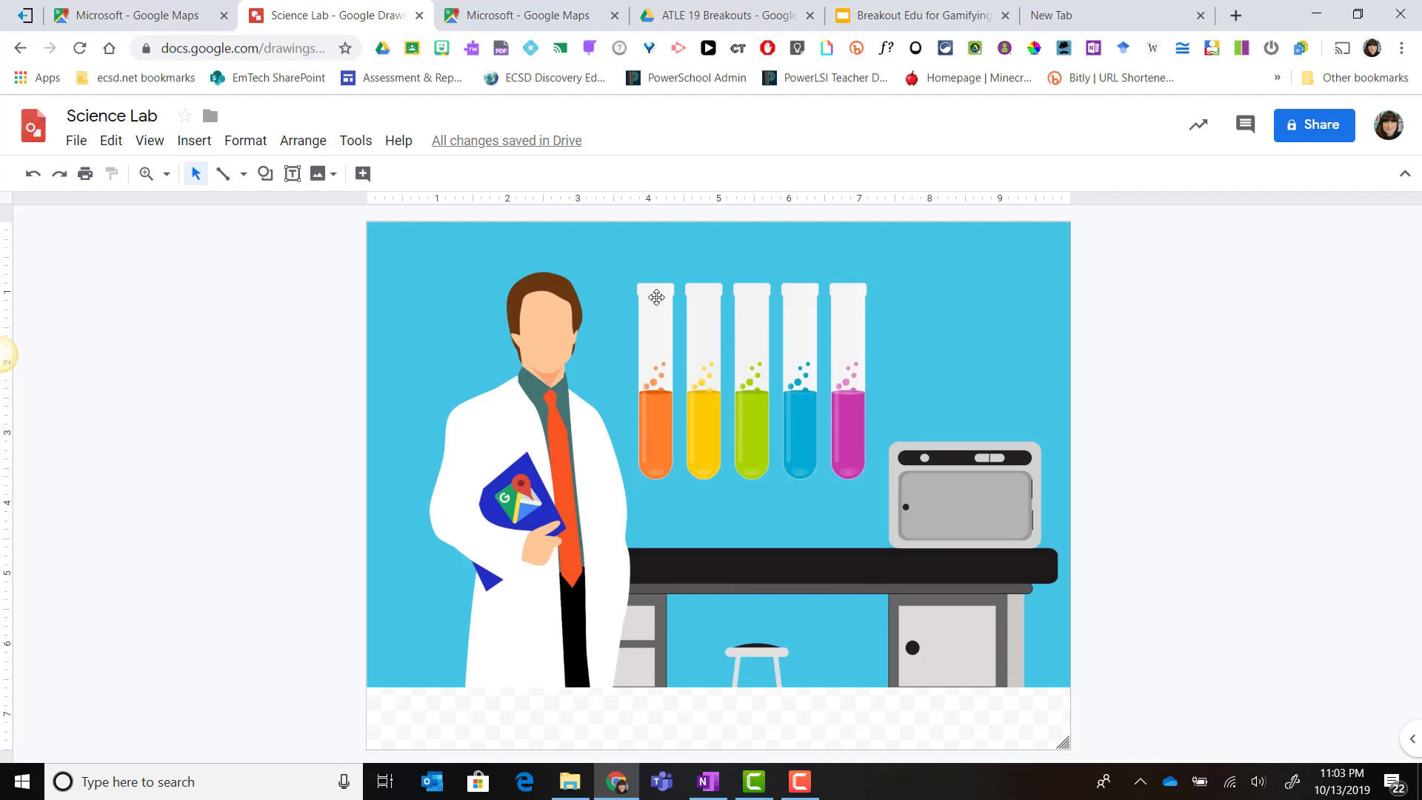
Draw a tall rounded rectangle over the orange test tube.
{"action": "left_click", "coordinate": [275, 183]}
{"action": "mouse_move", "coordinate": [310, 205]}
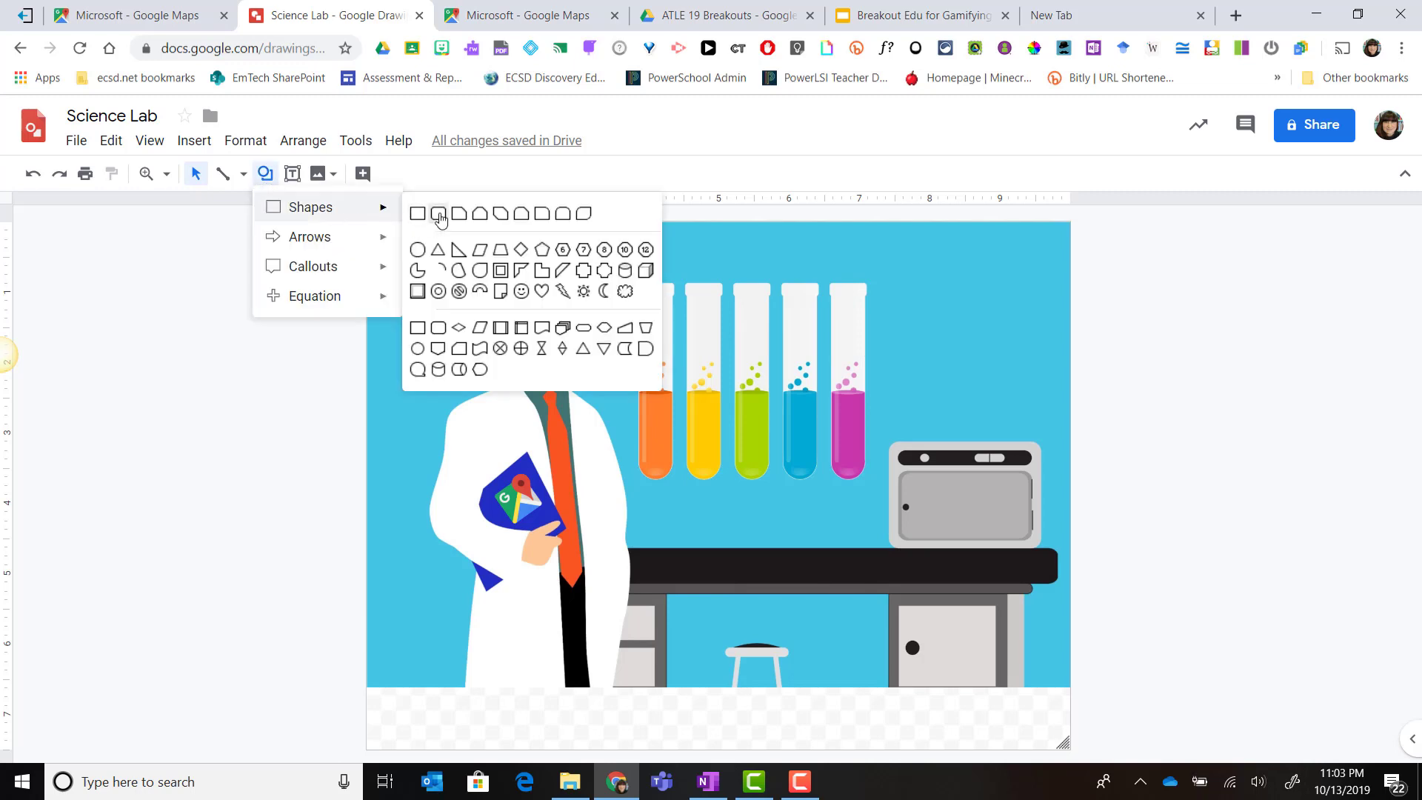
{"action": "left_click", "coordinate": [448, 215]}
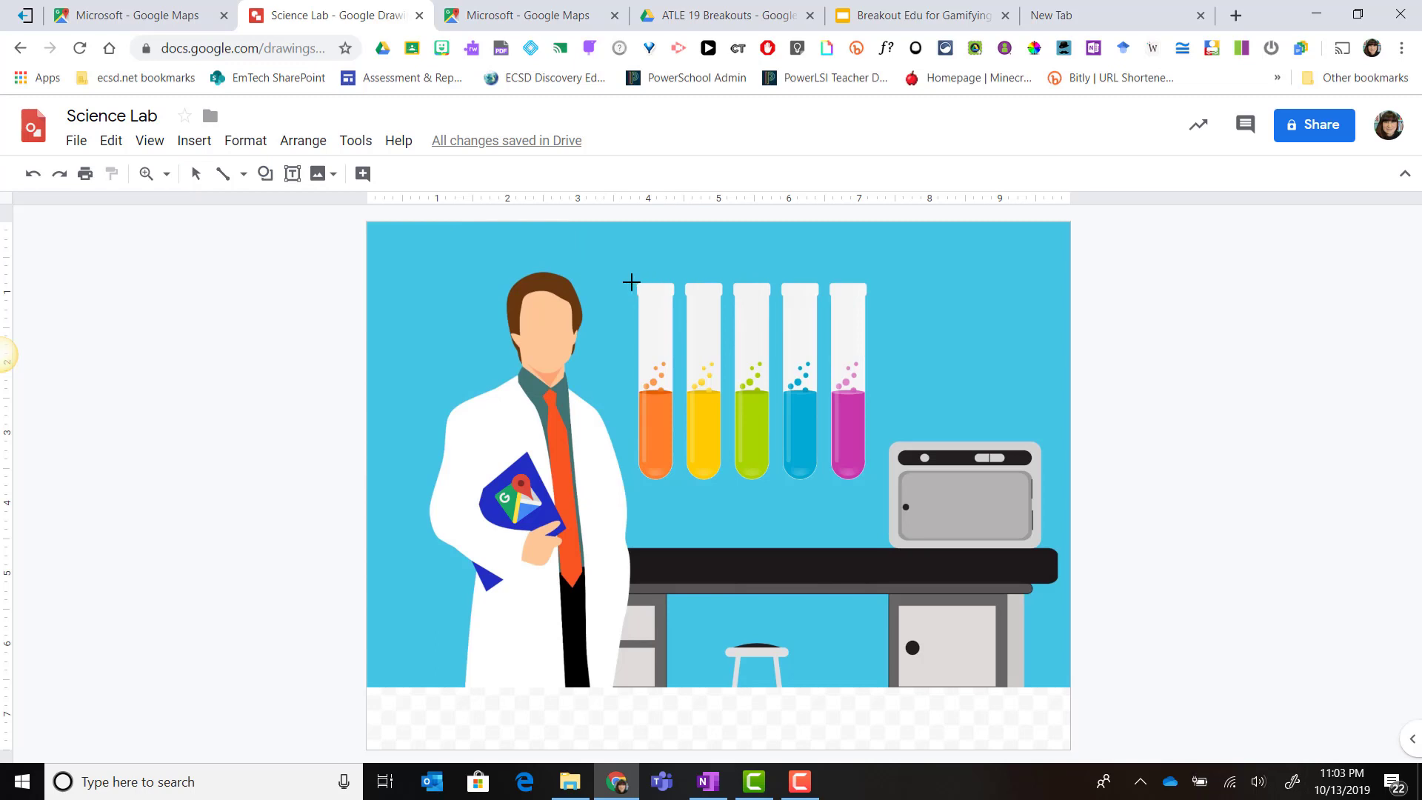
{"action": "left_click_drag", "start_coordinate": [634, 284], "coordinate": [674, 480]}
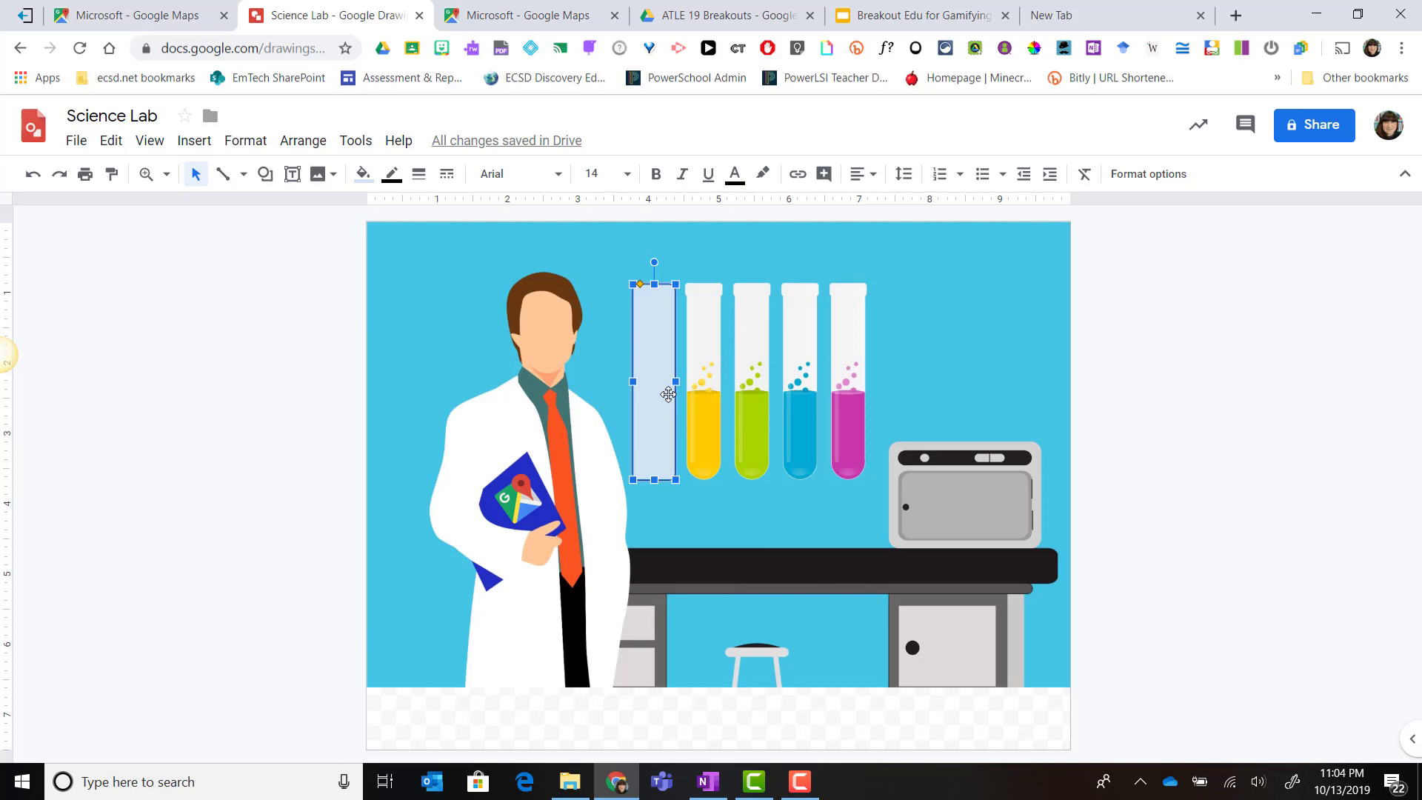
Bring up the Insert link box for the new rectangle, leaving the address empty.
{"action": "key", "text": "ctrl+k"}
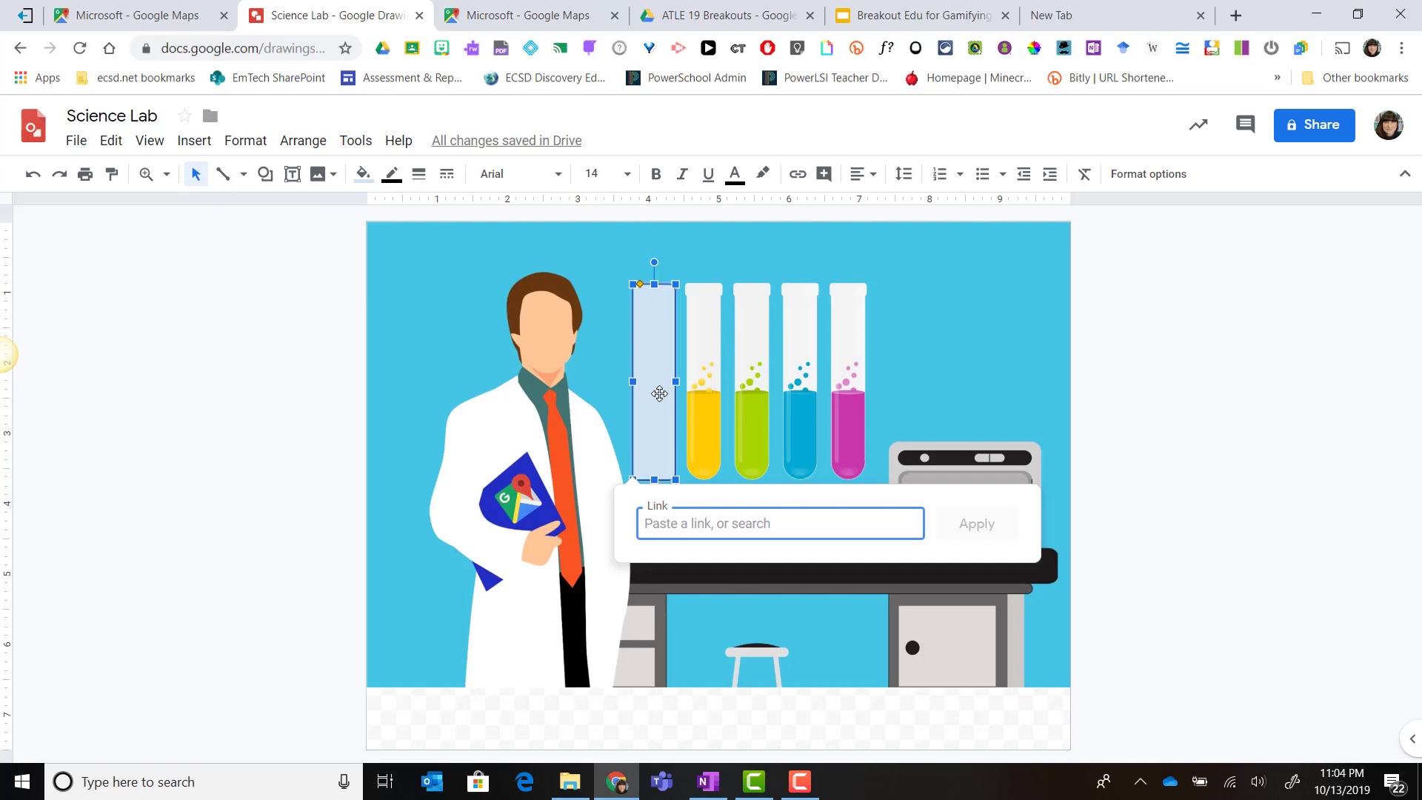
{"action": "key", "text": "Escape"}
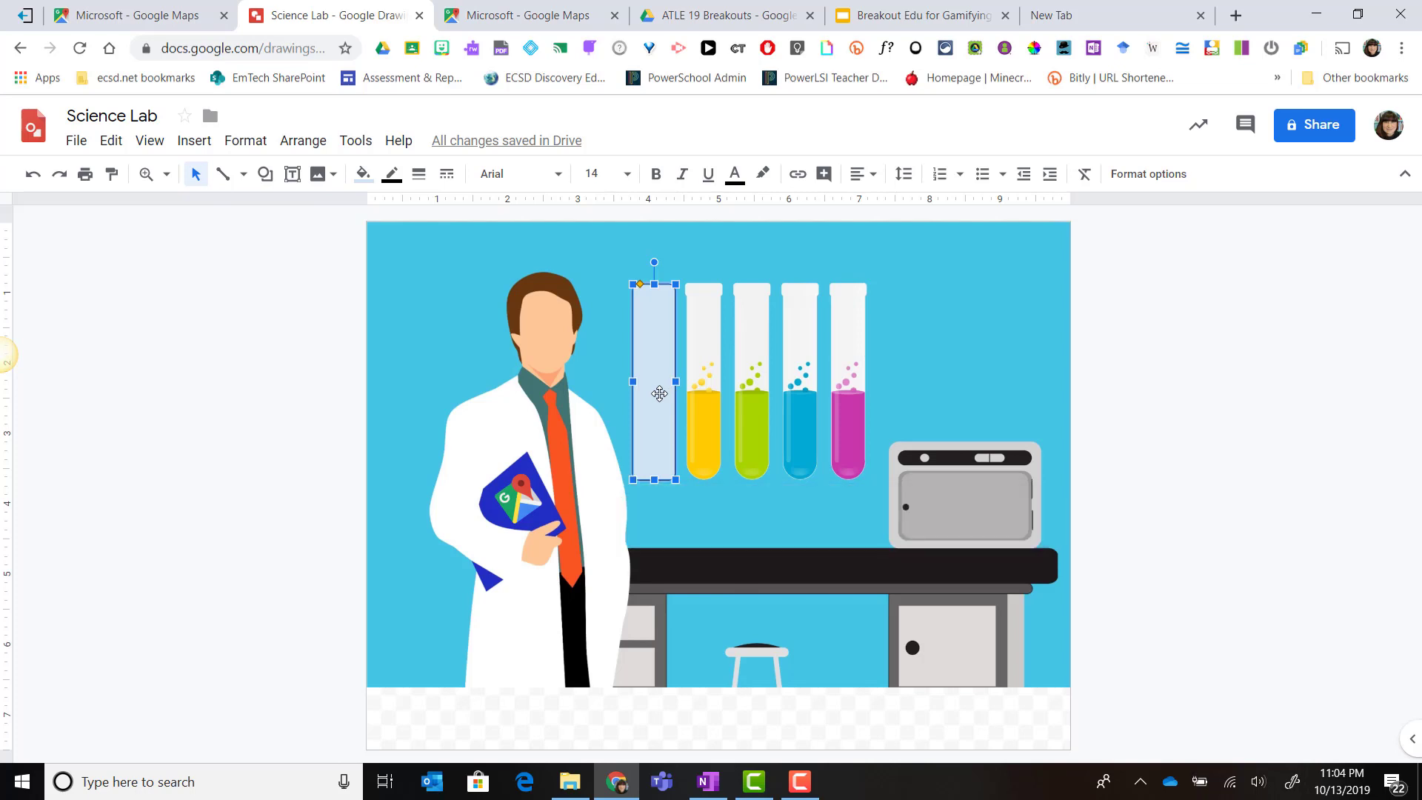
{"action": "left_click", "coordinate": [800, 181]}
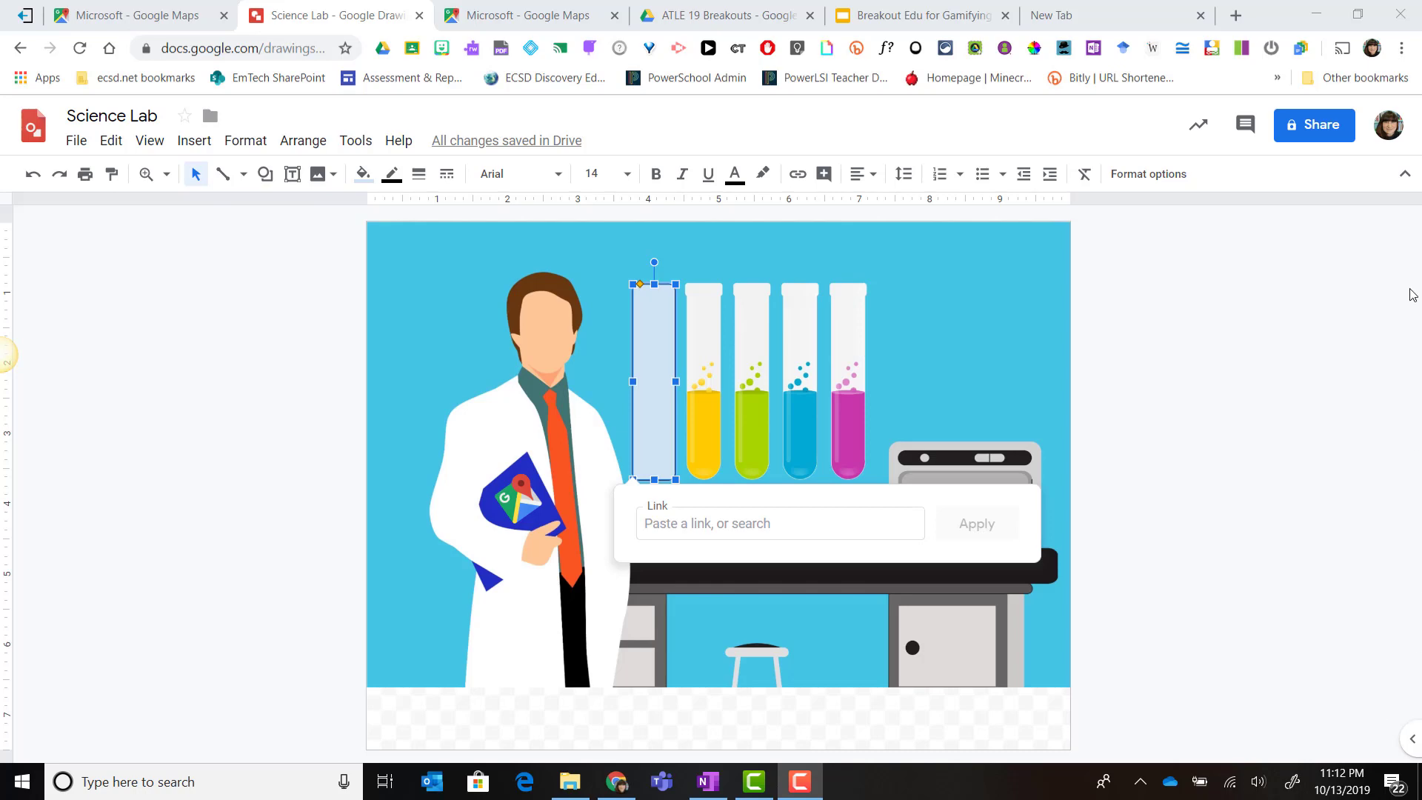
Share '4 digit number lock.pdf' as viewable by anyone with the link and copy its link.
{"action": "left_click", "coordinate": [709, 20]}
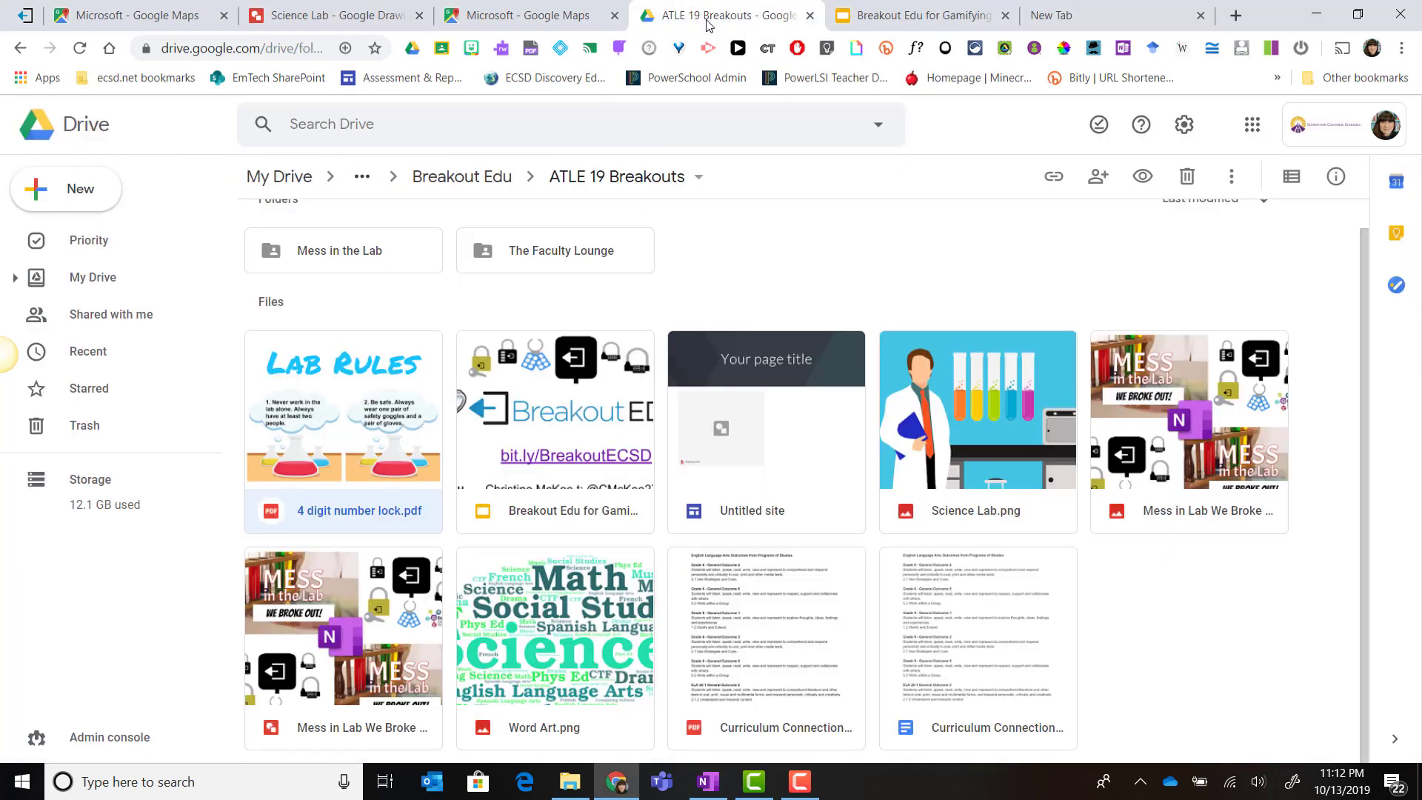
{"action": "right_click", "coordinate": [356, 403]}
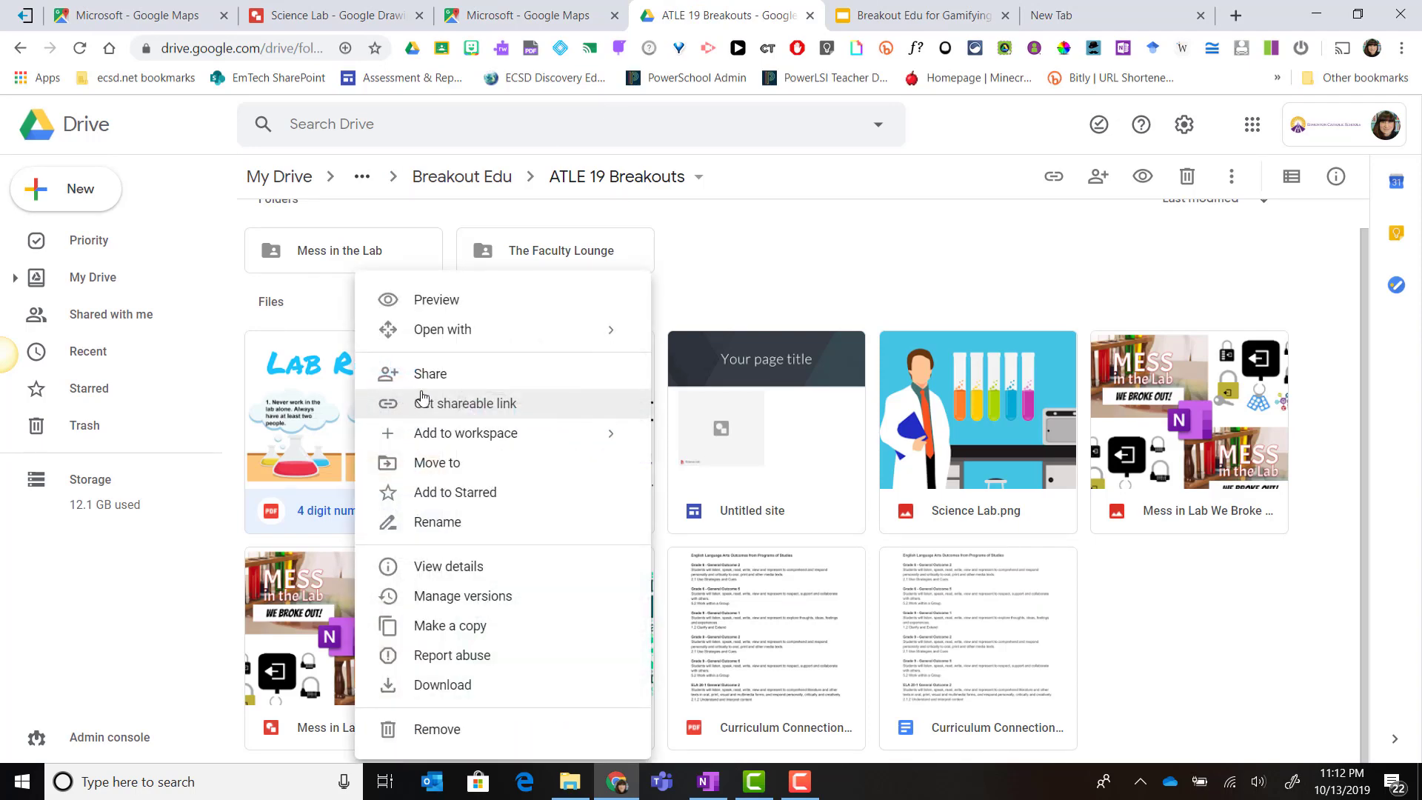
{"action": "left_click", "coordinate": [454, 375]}
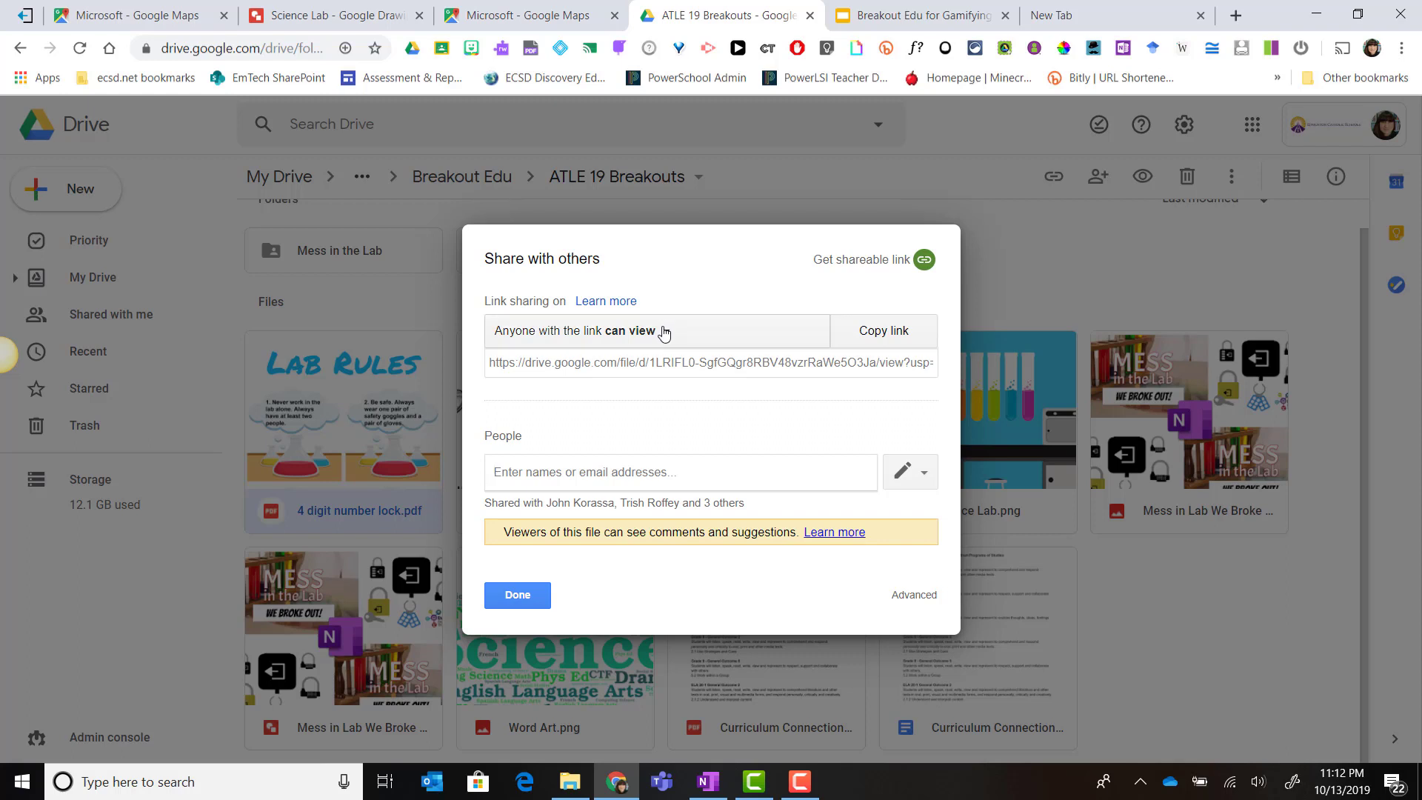
{"action": "left_click", "coordinate": [665, 333]}
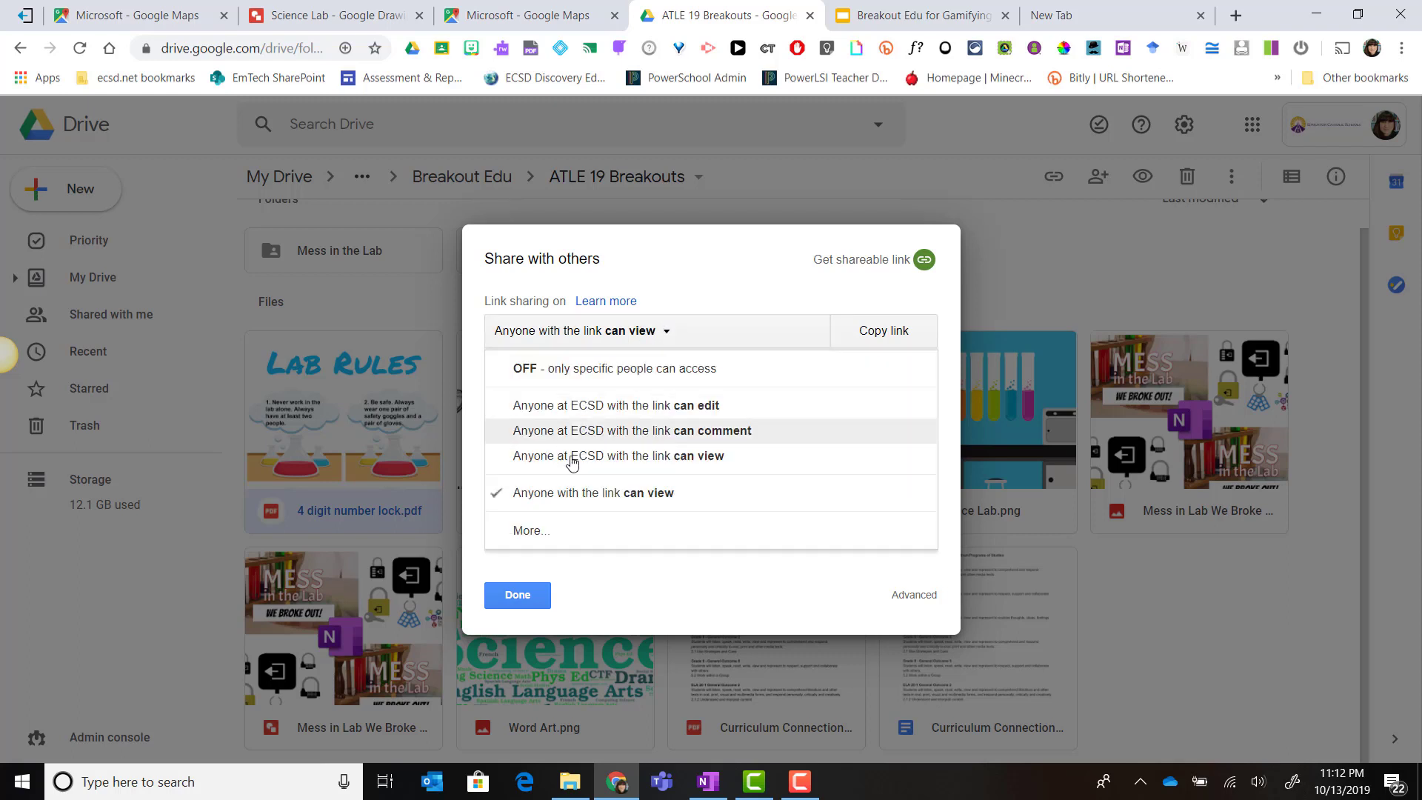
{"action": "left_click", "coordinate": [553, 532]}
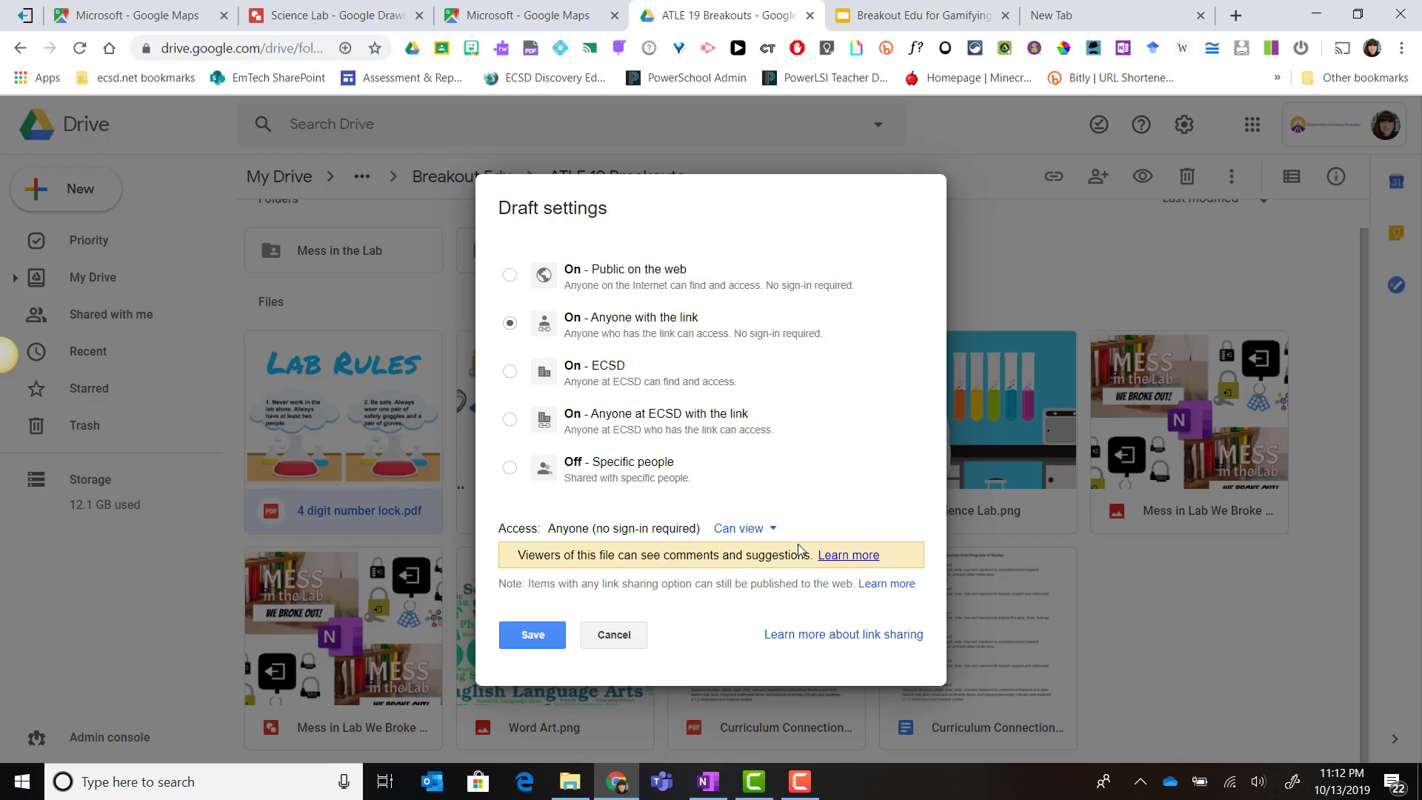
{"action": "left_click", "coordinate": [555, 642]}
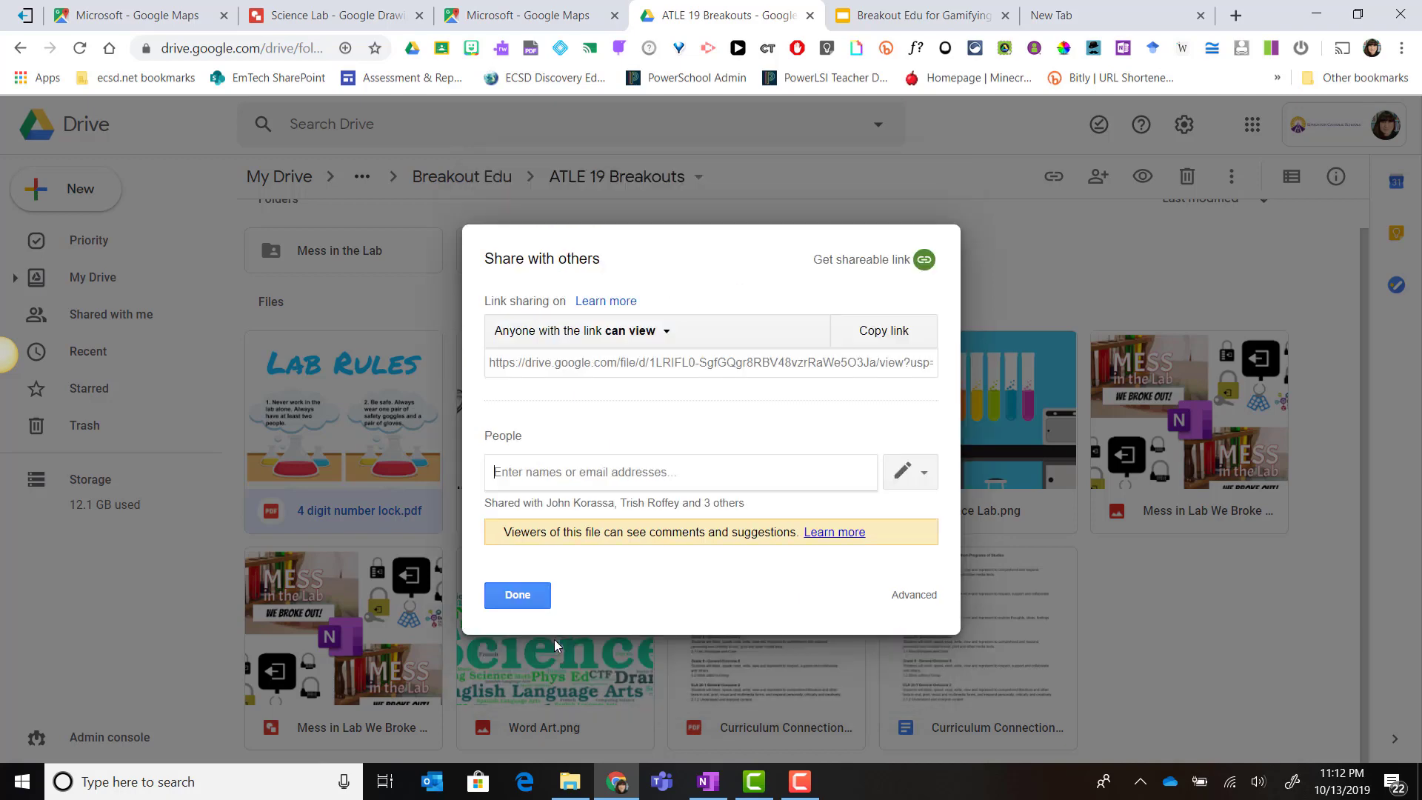
{"action": "left_click", "coordinate": [902, 335]}
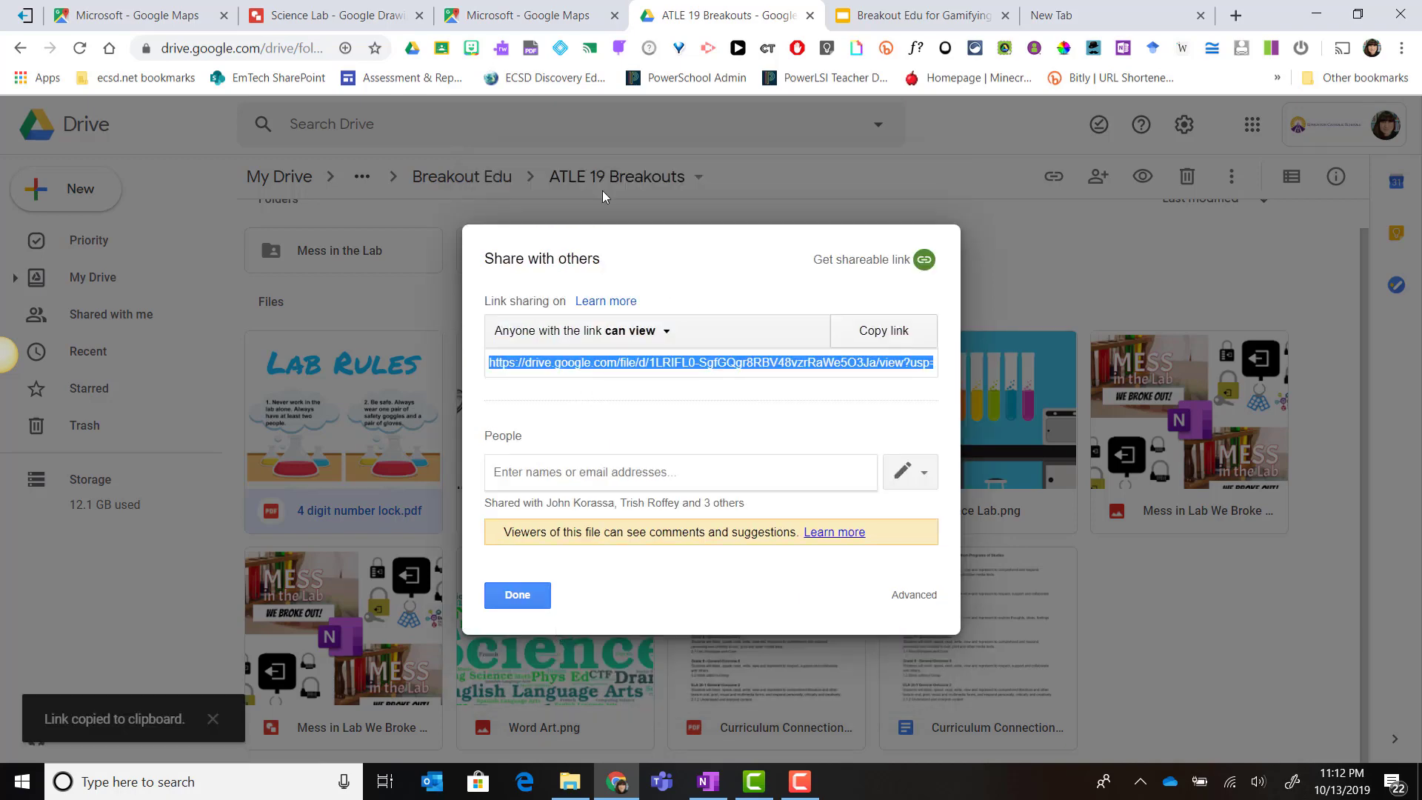
{"action": "left_click", "coordinate": [340, 21]}
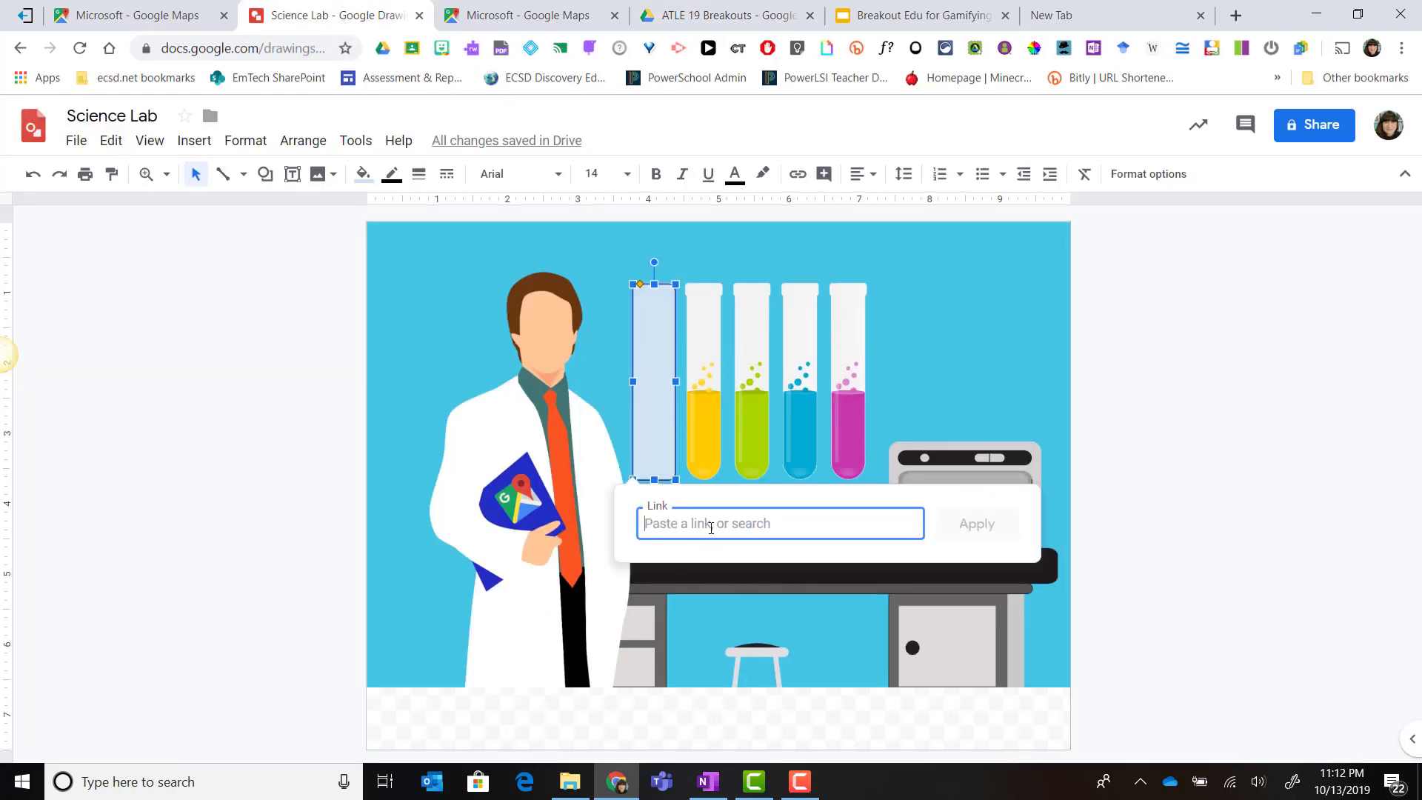
Paste the 4 digit number lock.pdf link onto the rectangle, apply it, and deselect.
{"action": "key", "text": "ctrl+v"}
{"action": "left_click", "coordinate": [950, 523]}
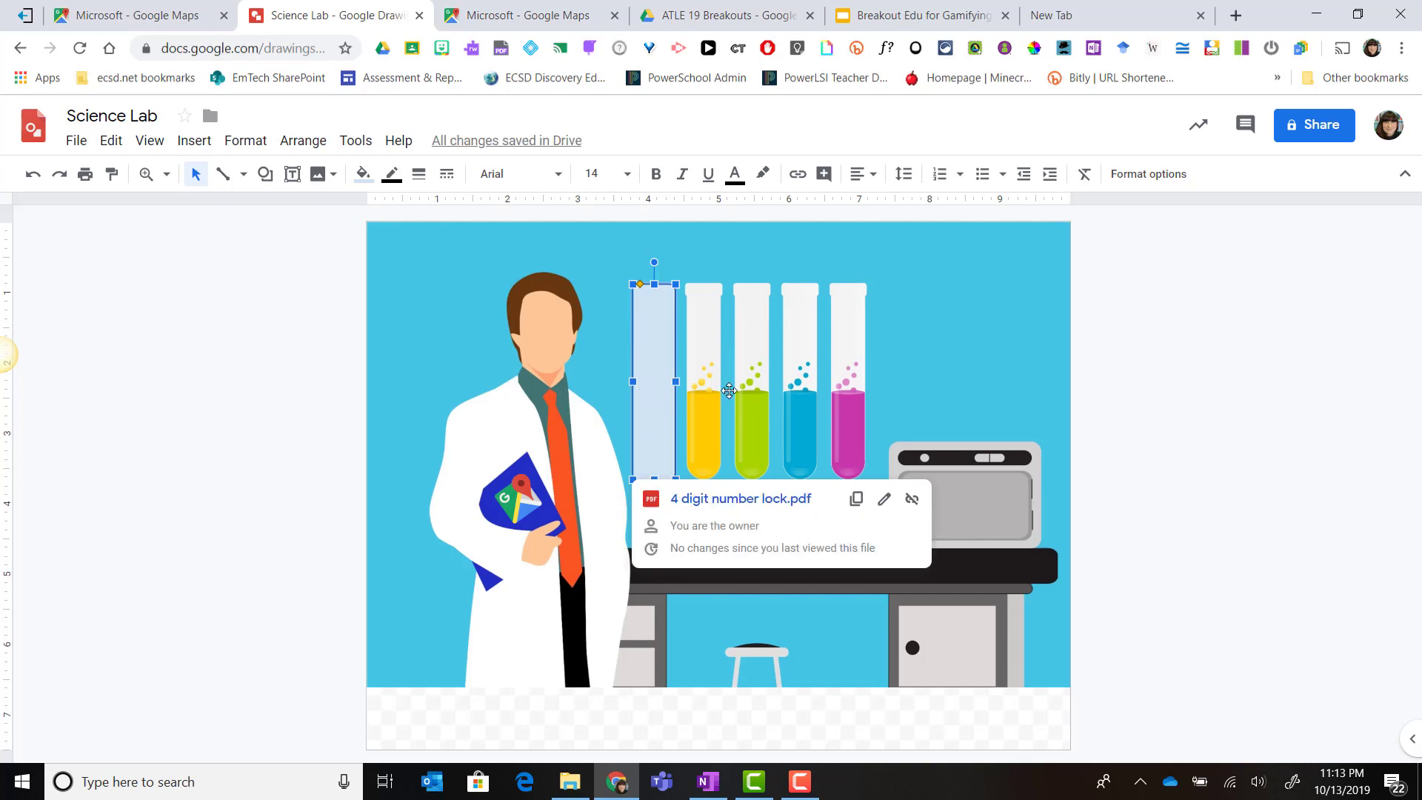
{"action": "left_click", "coordinate": [1164, 413]}
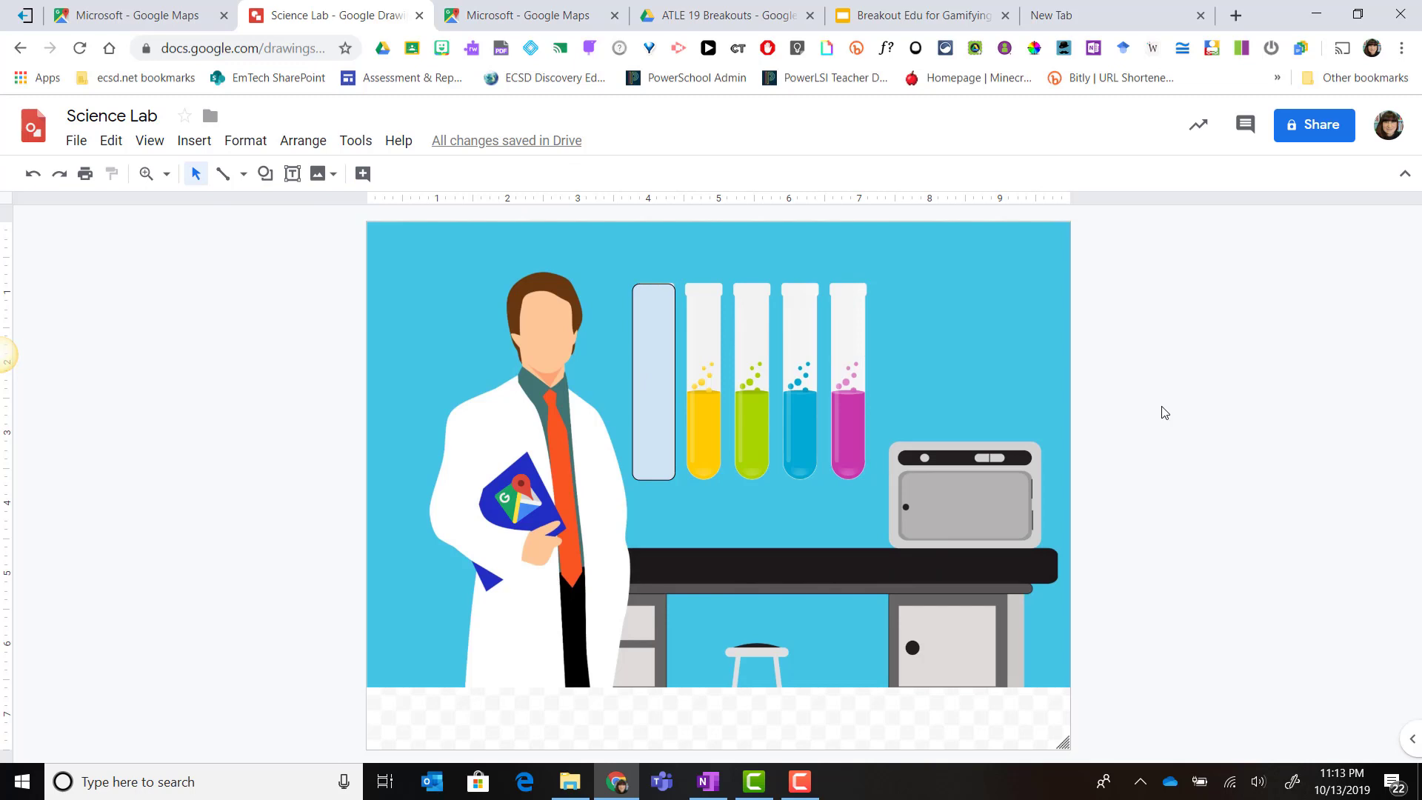
Set the rectangle's border and fill colours to Transparent, then deselect it.
{"action": "left_click", "coordinate": [662, 386]}
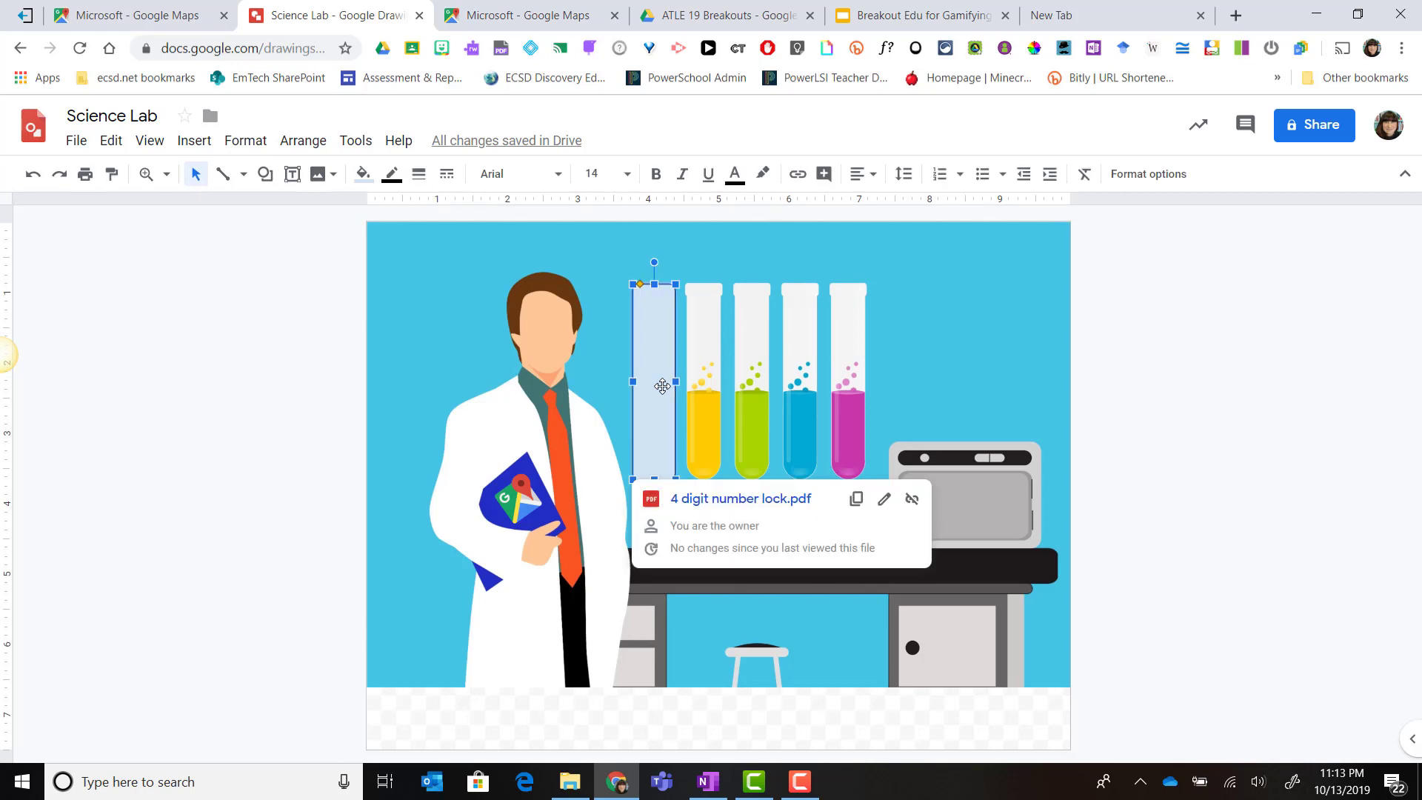
{"action": "left_click", "coordinate": [392, 175]}
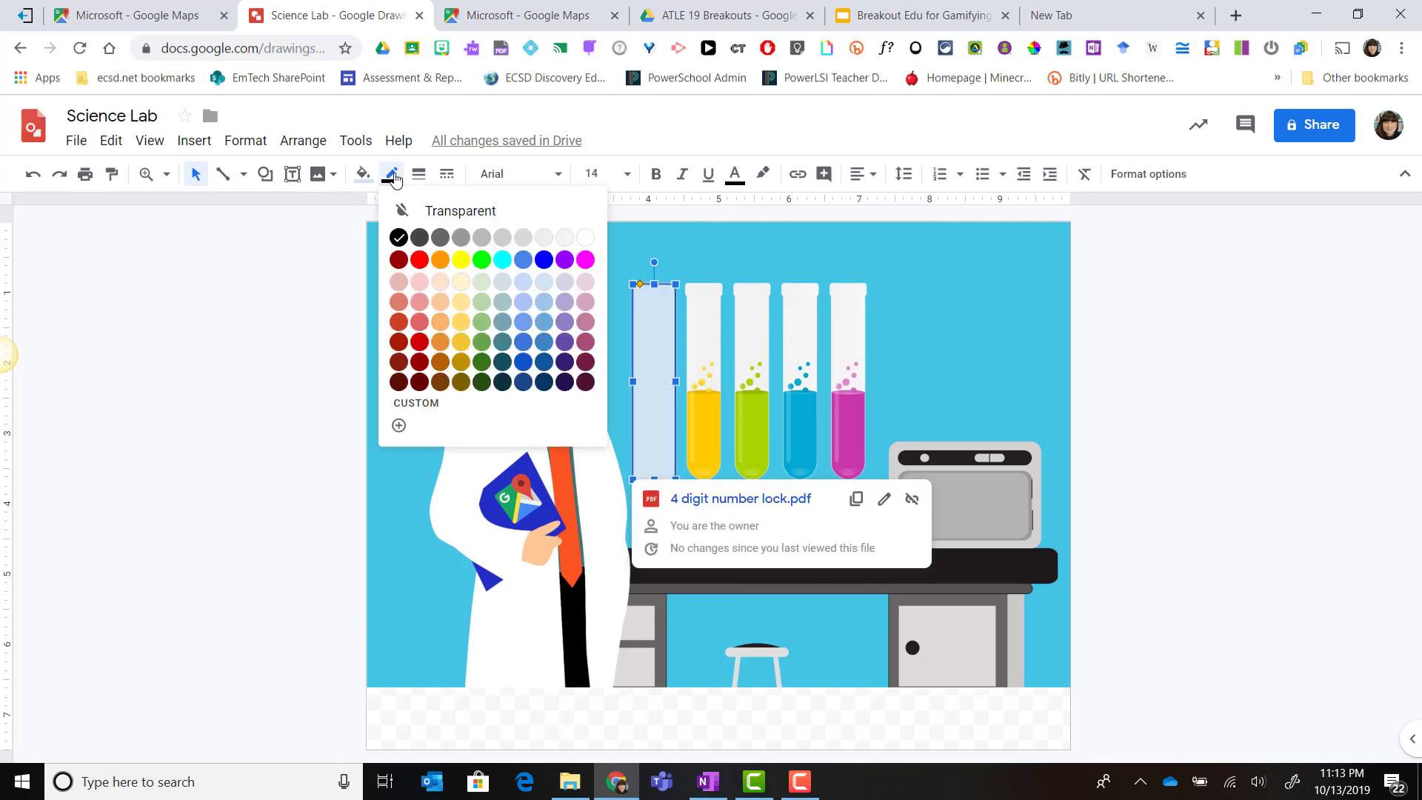
{"action": "left_click", "coordinate": [422, 213]}
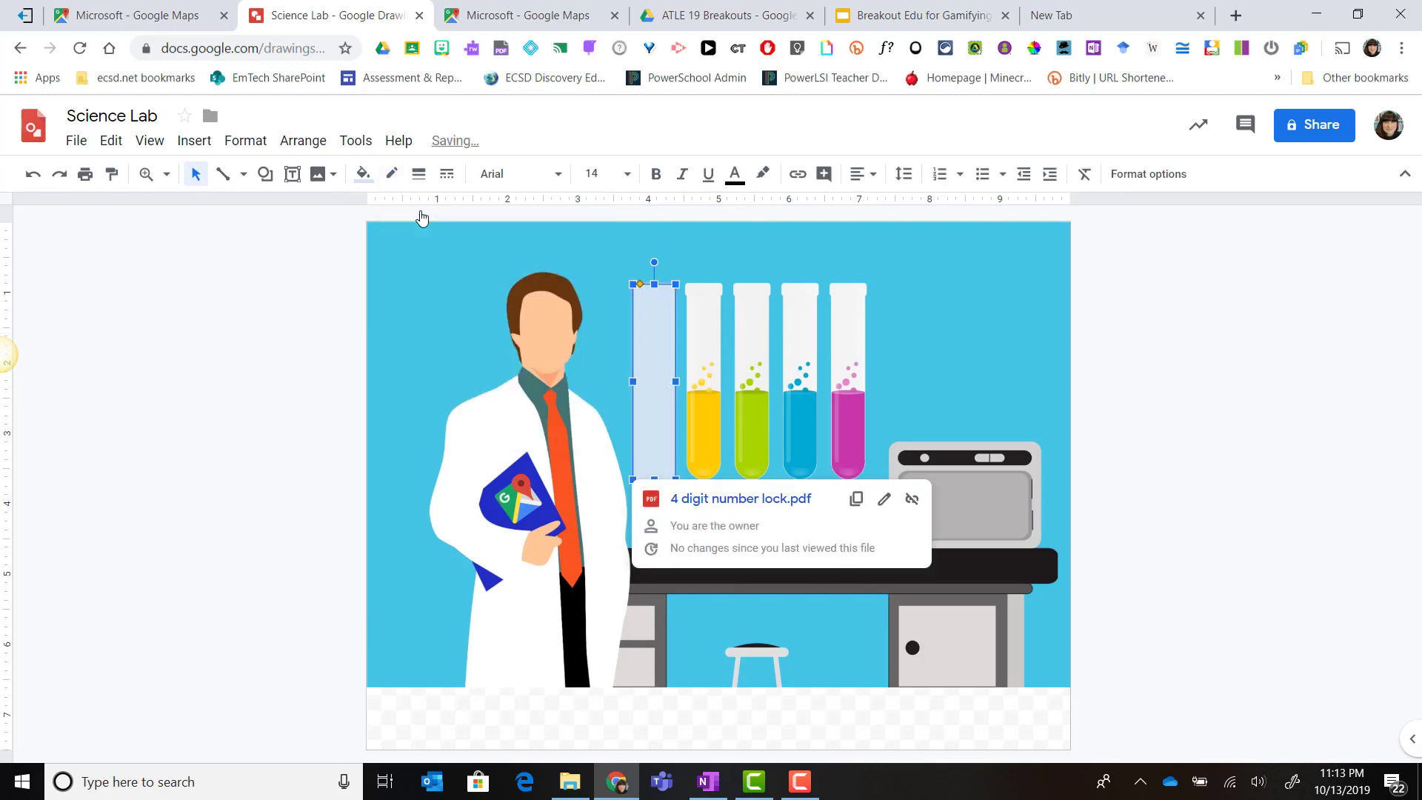
{"action": "left_click", "coordinate": [364, 176]}
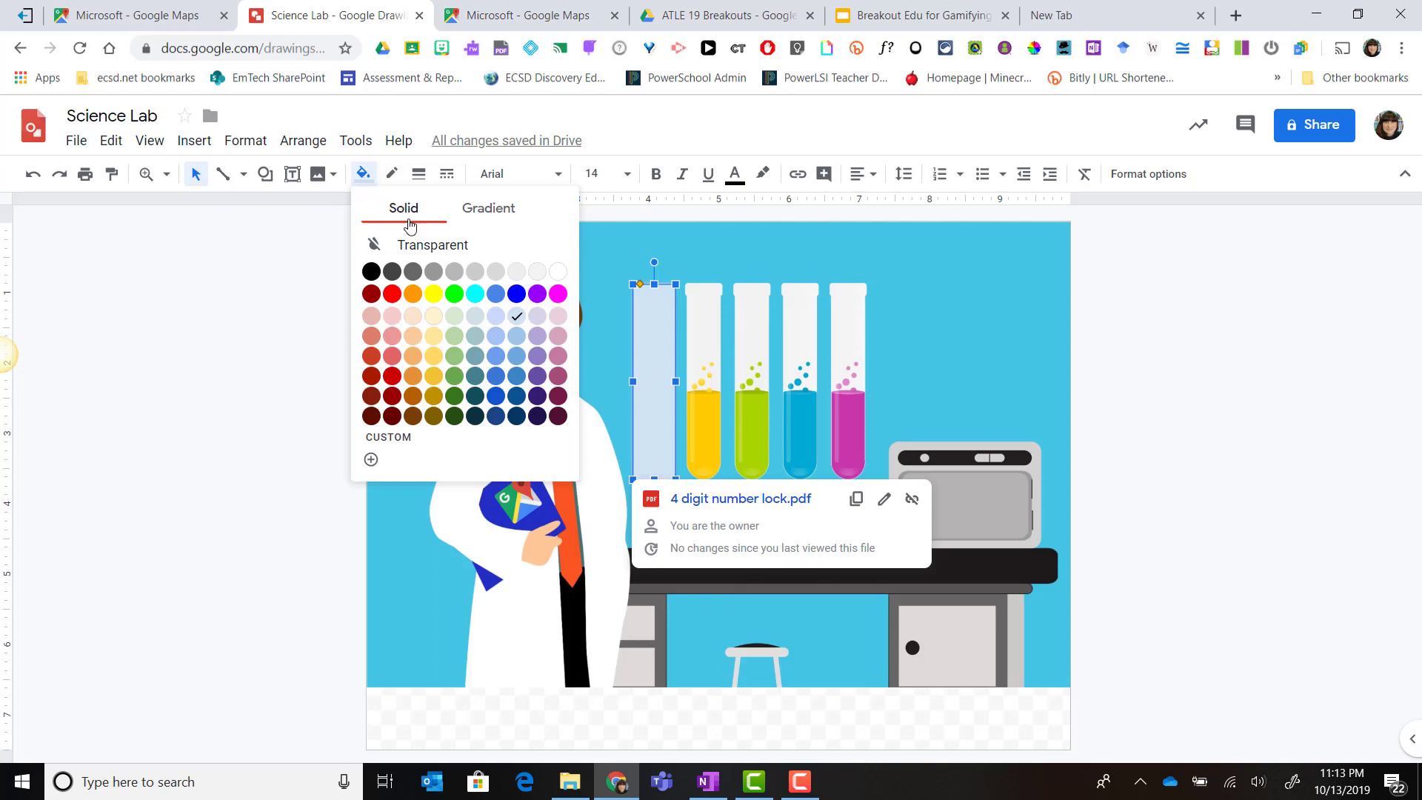
{"action": "left_click", "coordinate": [419, 248]}
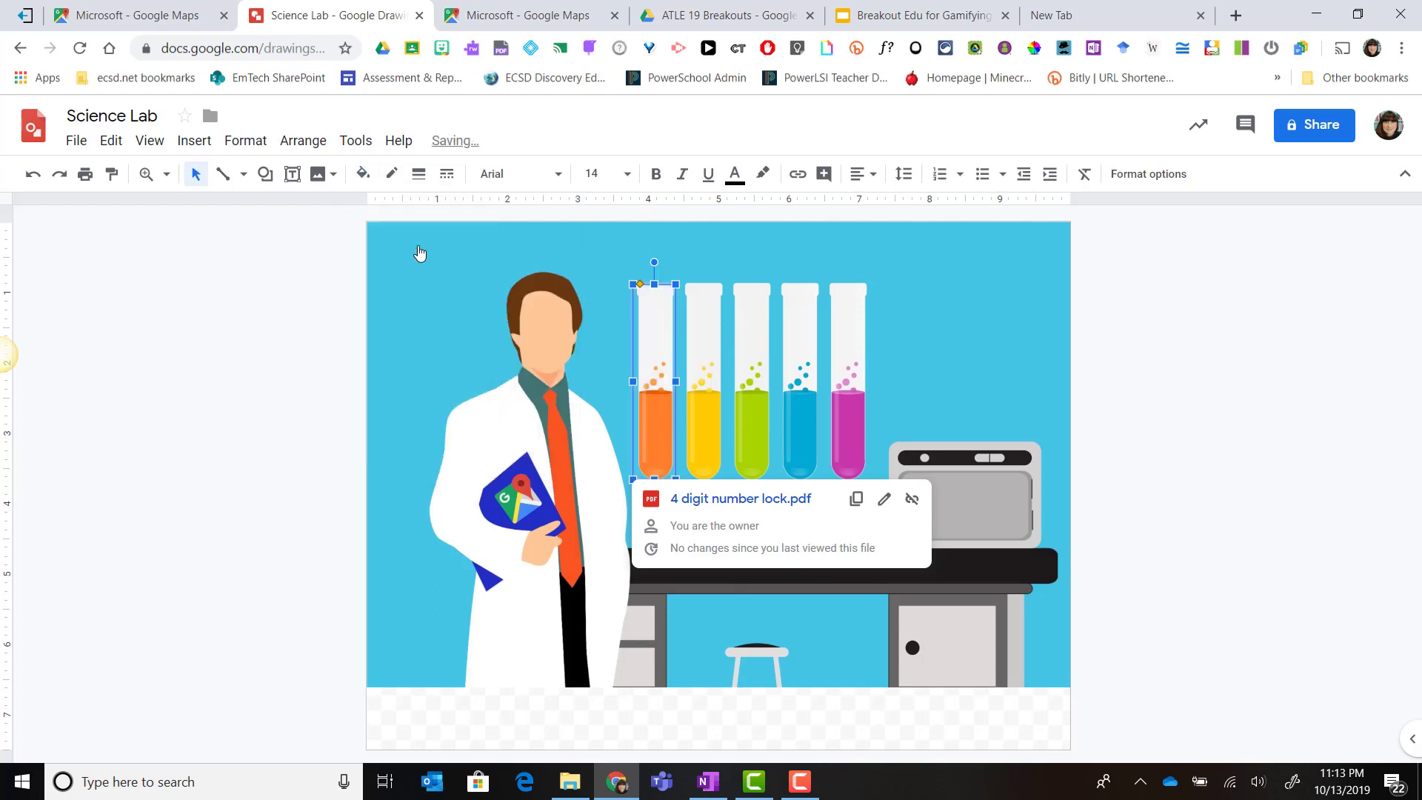
{"action": "left_click", "coordinate": [1166, 371]}
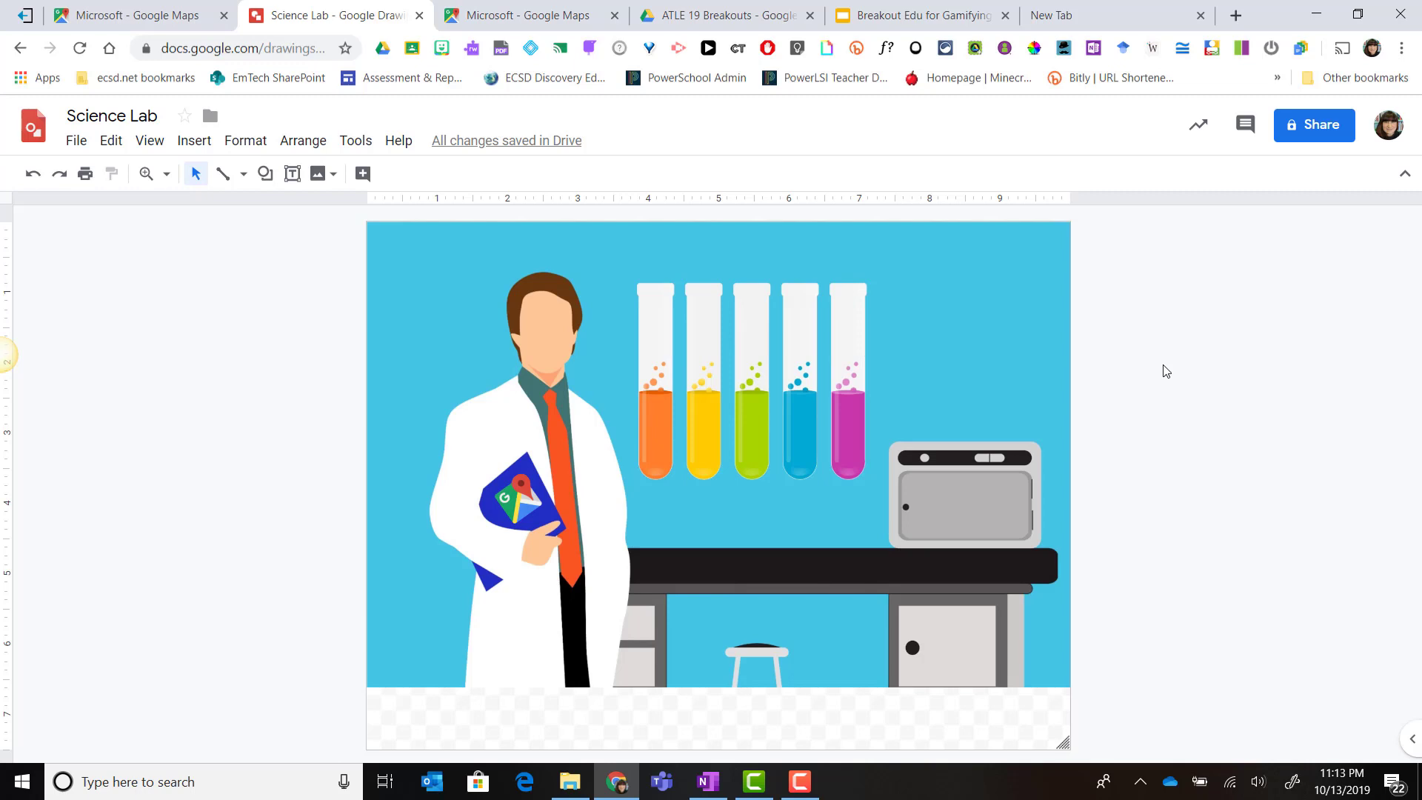
Select the orange test tube to reveal its hidden PDF link.
{"action": "left_click", "coordinate": [664, 391]}
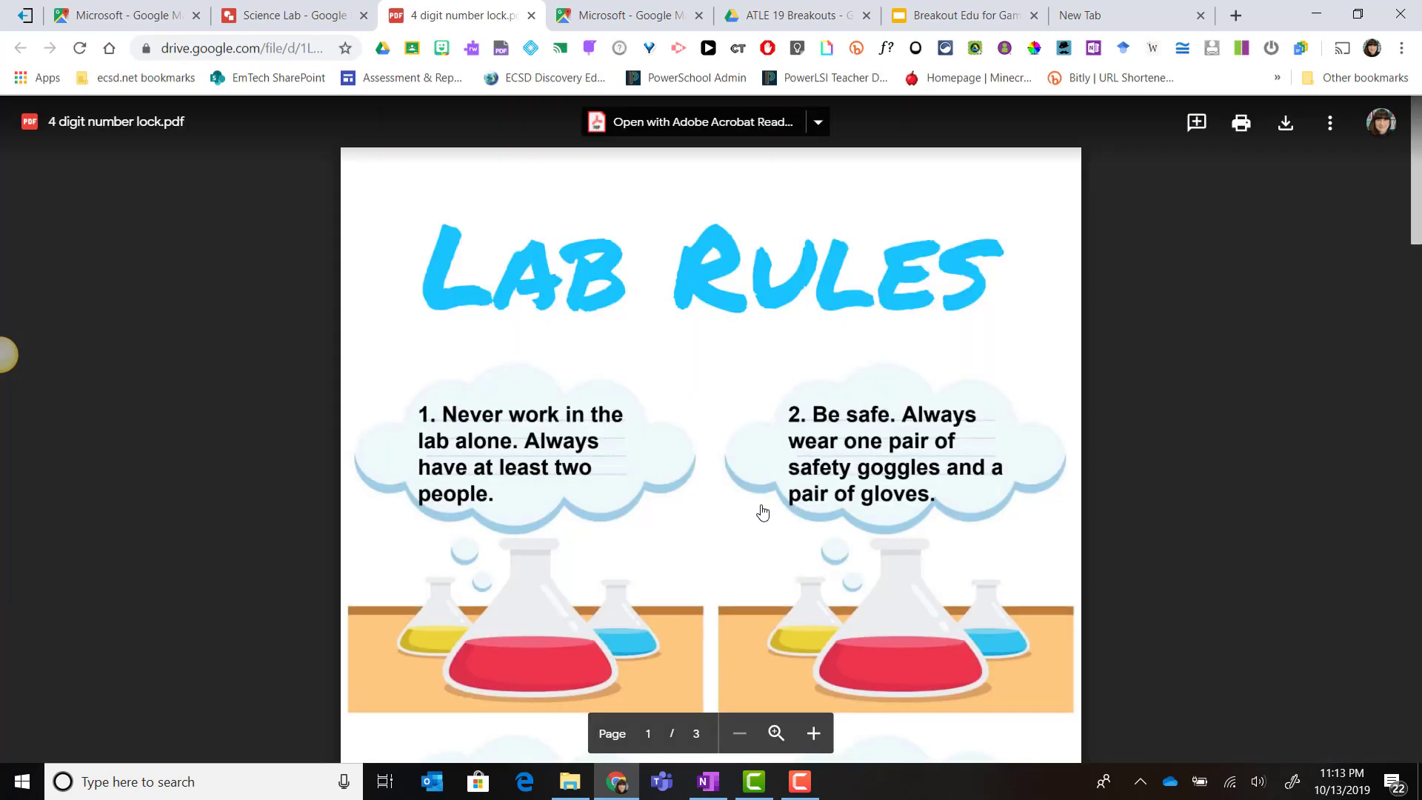
Return to the Science Lab tab and view the File > Download formats without downloading.
{"action": "left_click", "coordinate": [322, 22]}
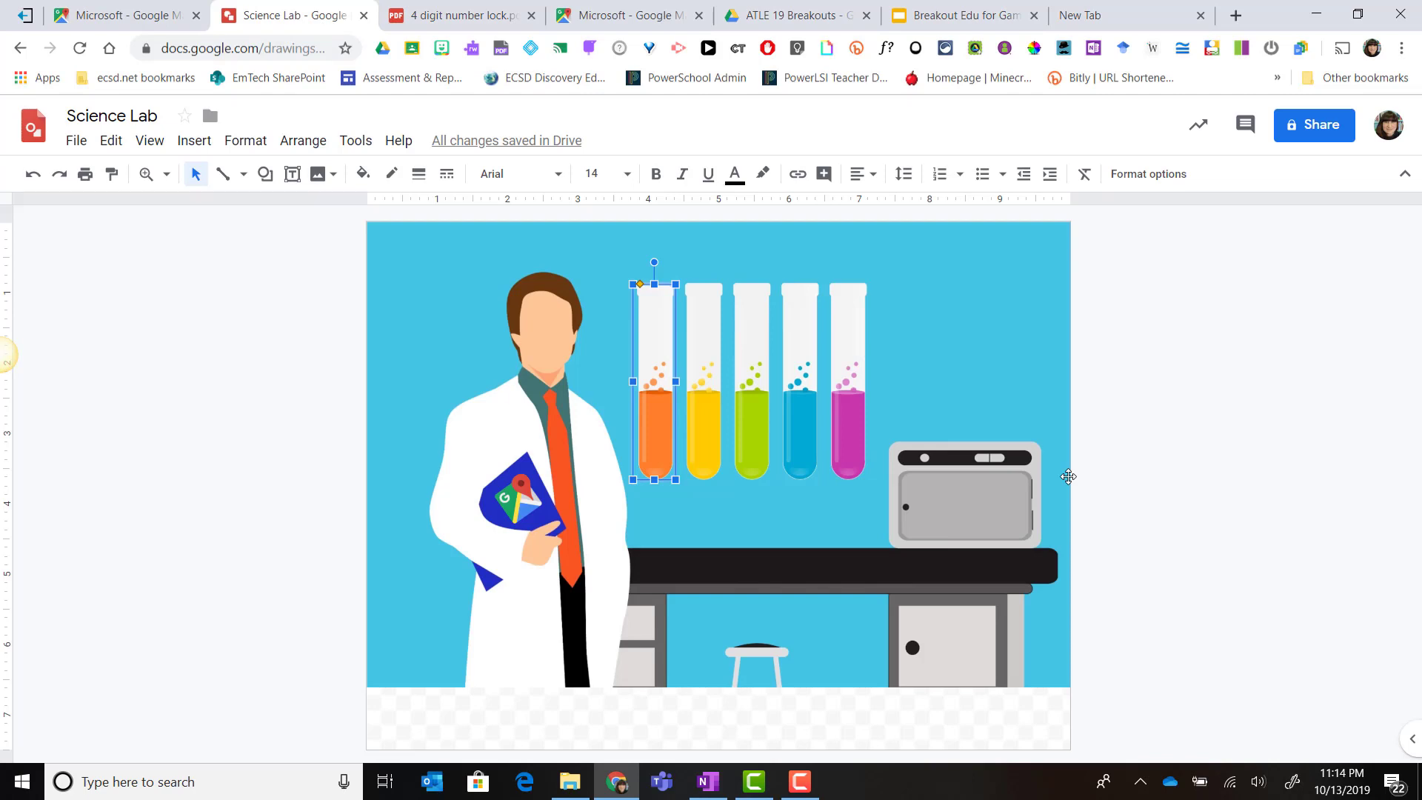
{"action": "left_click", "coordinate": [91, 151]}
{"action": "mouse_move", "coordinate": [111, 326]}
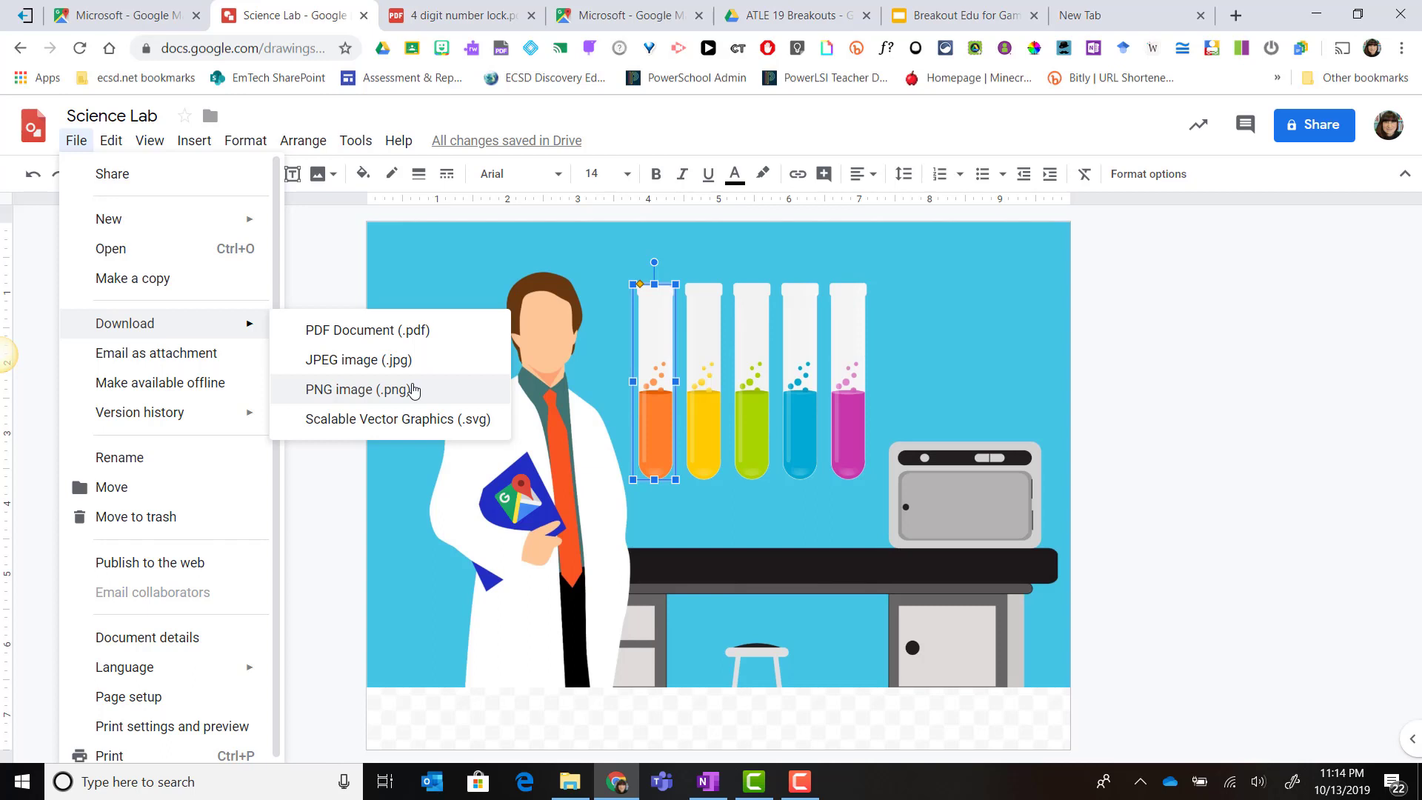
{"action": "left_click", "coordinate": [343, 280]}
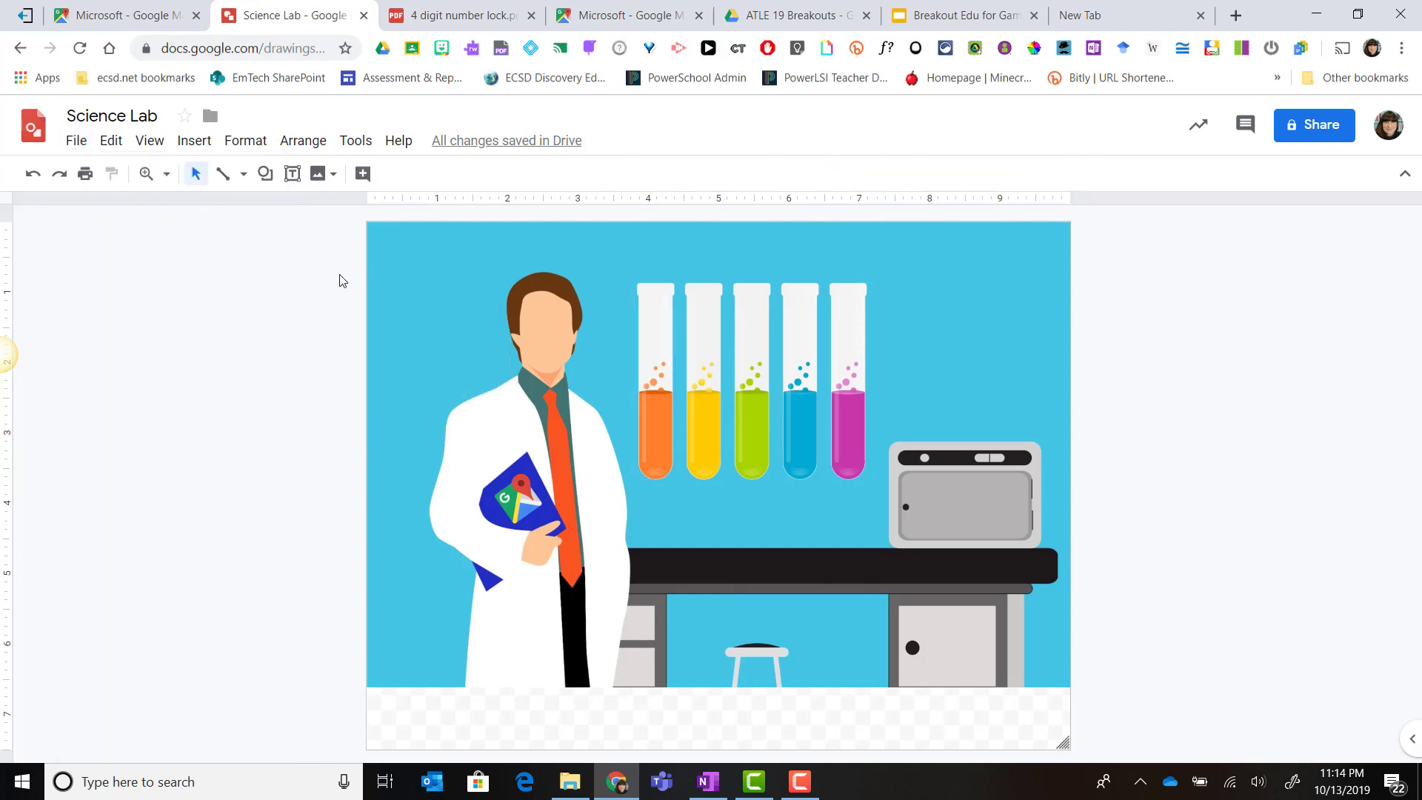